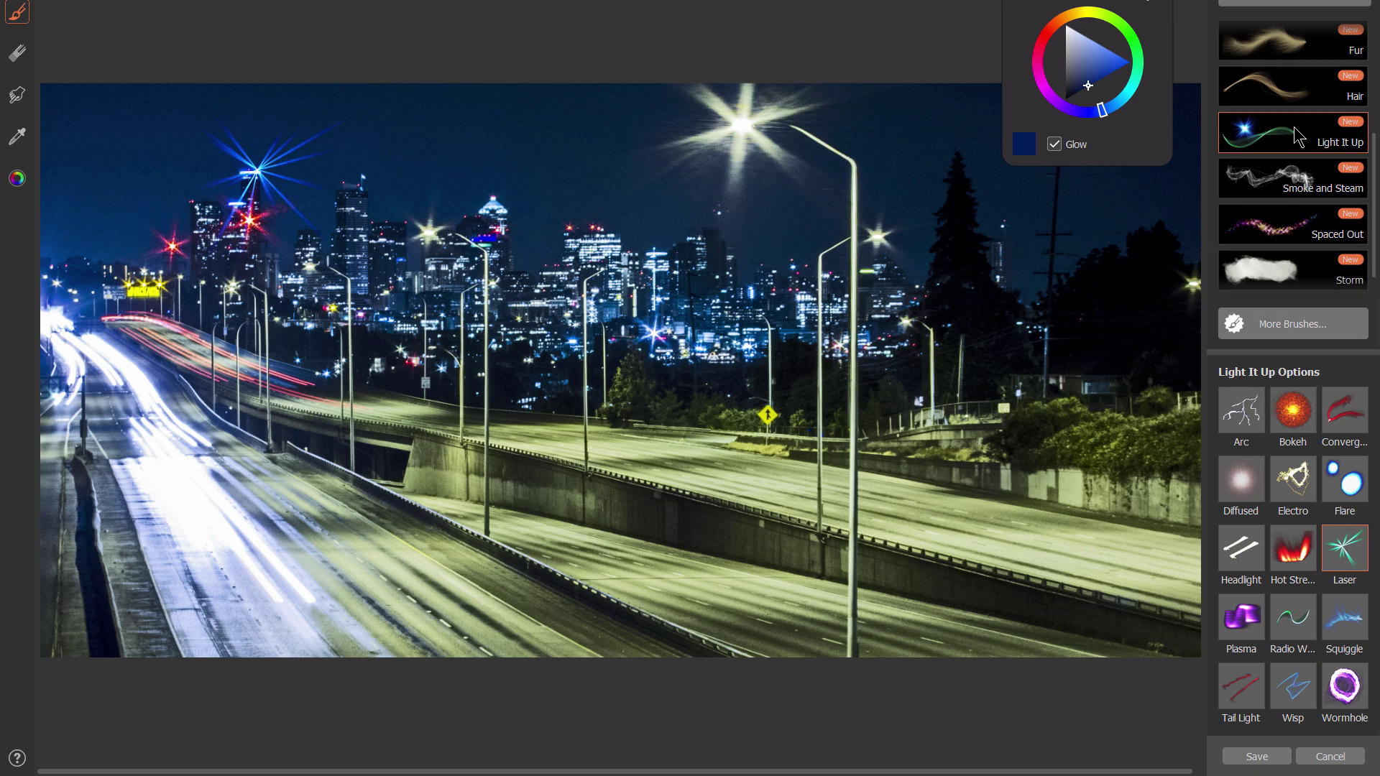
- Paint a forked blue-white Arc lightning bolt across the sky and skyline down to the right streetlight
left_click(1244, 414)
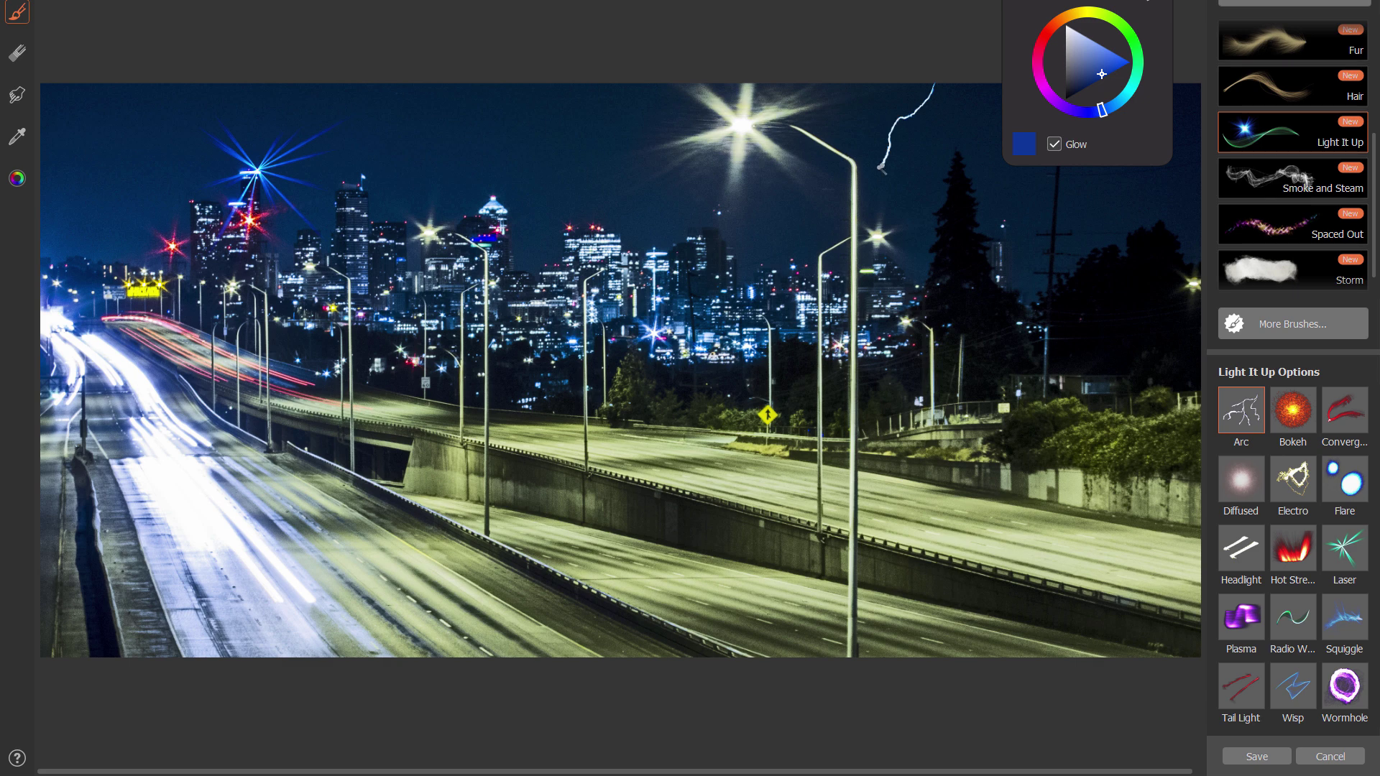
mouse_move(748, 230)
left_mouse_down()
mouse_move(681, 211)
mouse_move(492, 362)
left_mouse_up()
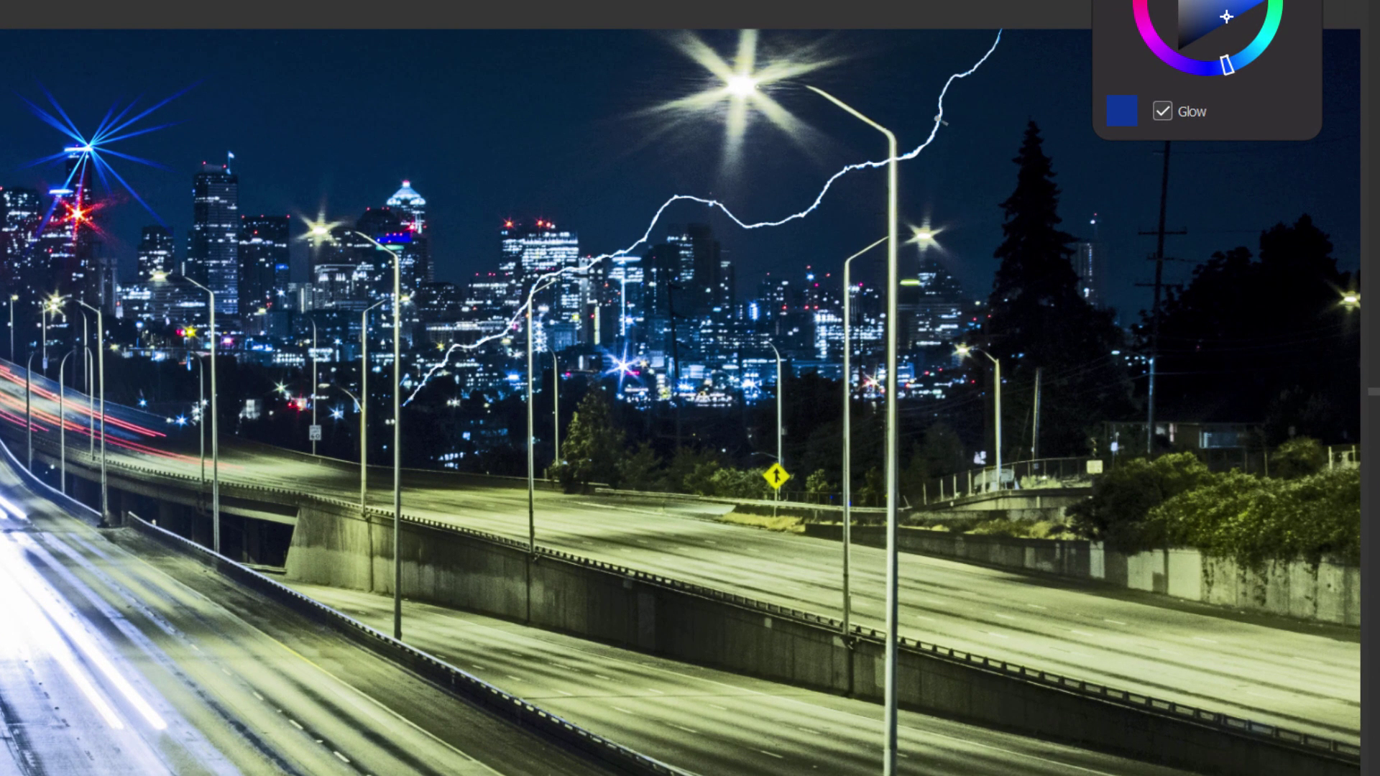
left_click_drag(957, 194, 948, 242)
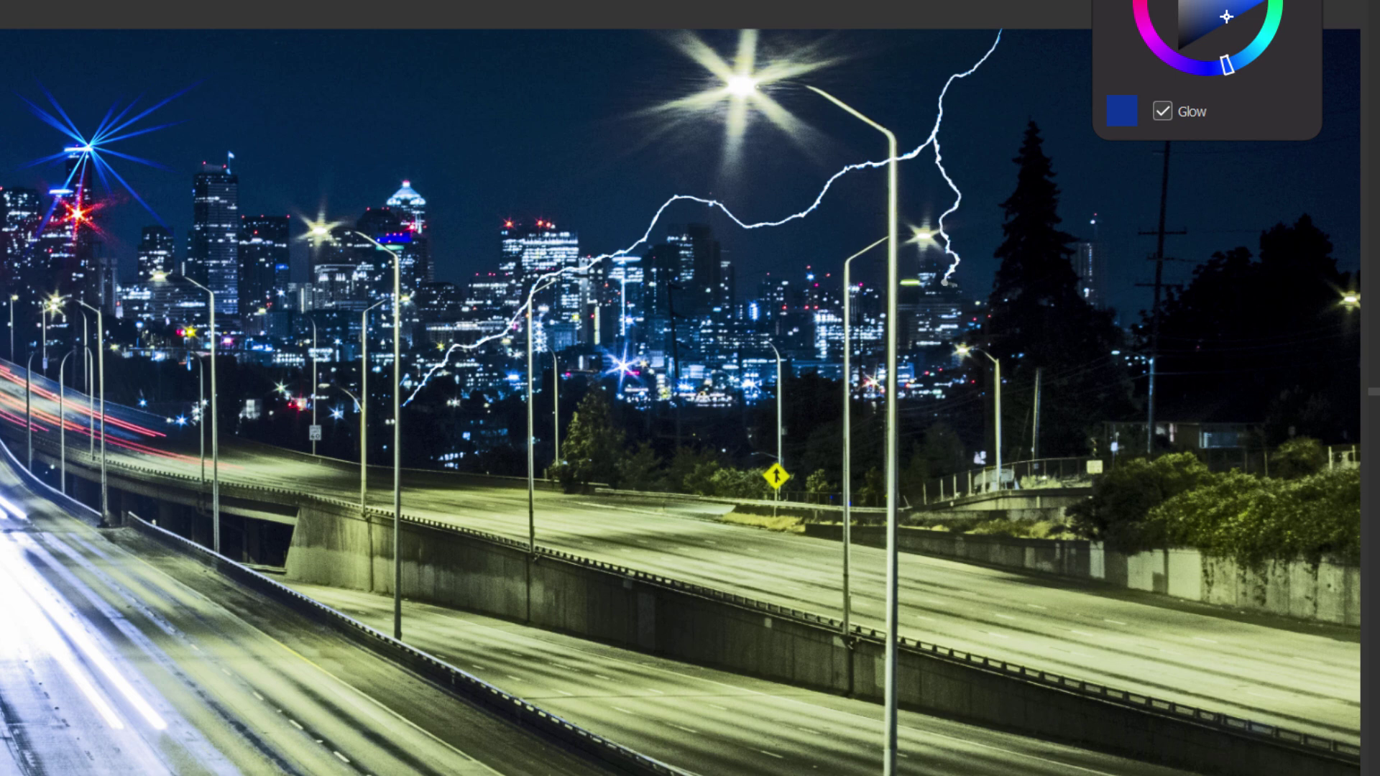
left_click_drag(930, 332, 933, 389)
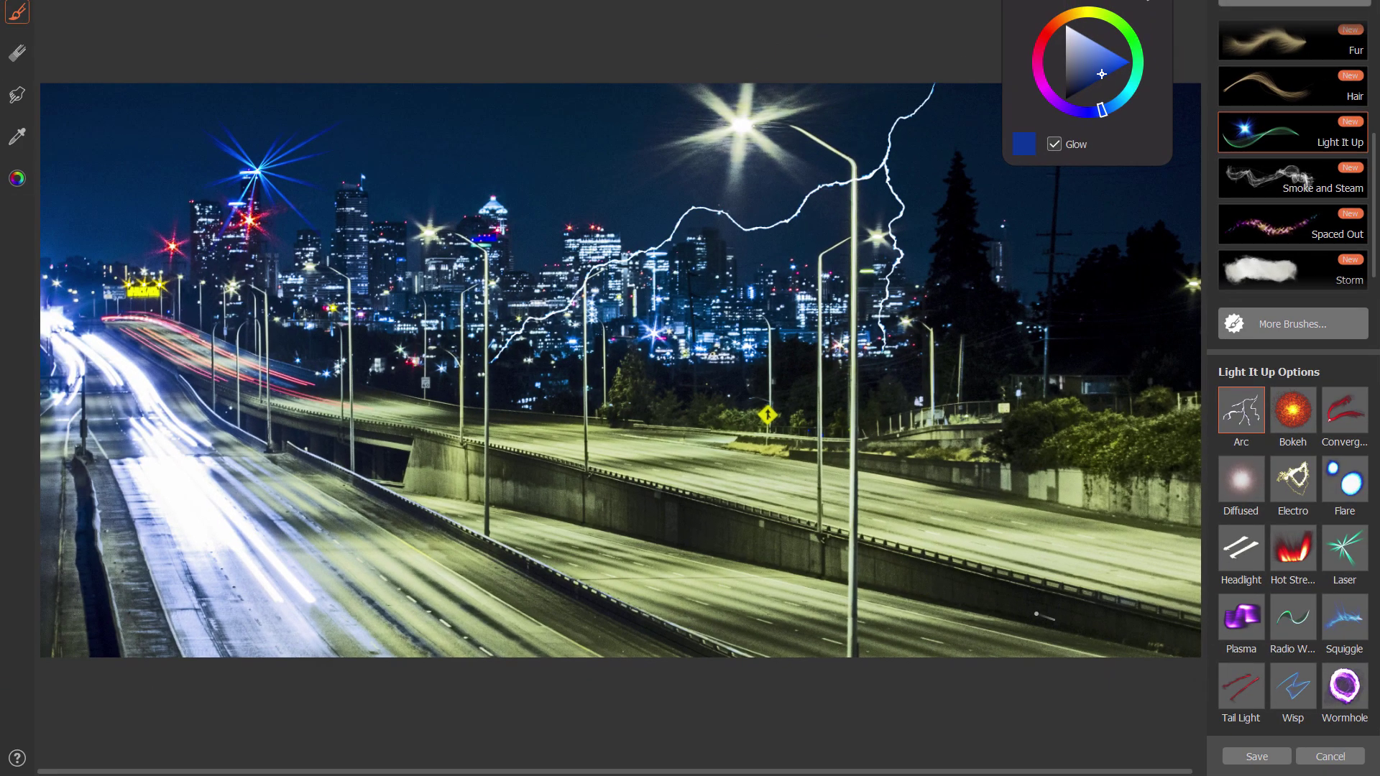
left_click(1293, 411)
- Scatter blue Bokeh orbs across the night sky above the skyline
left_click_drag(501, 129, 608, 203)
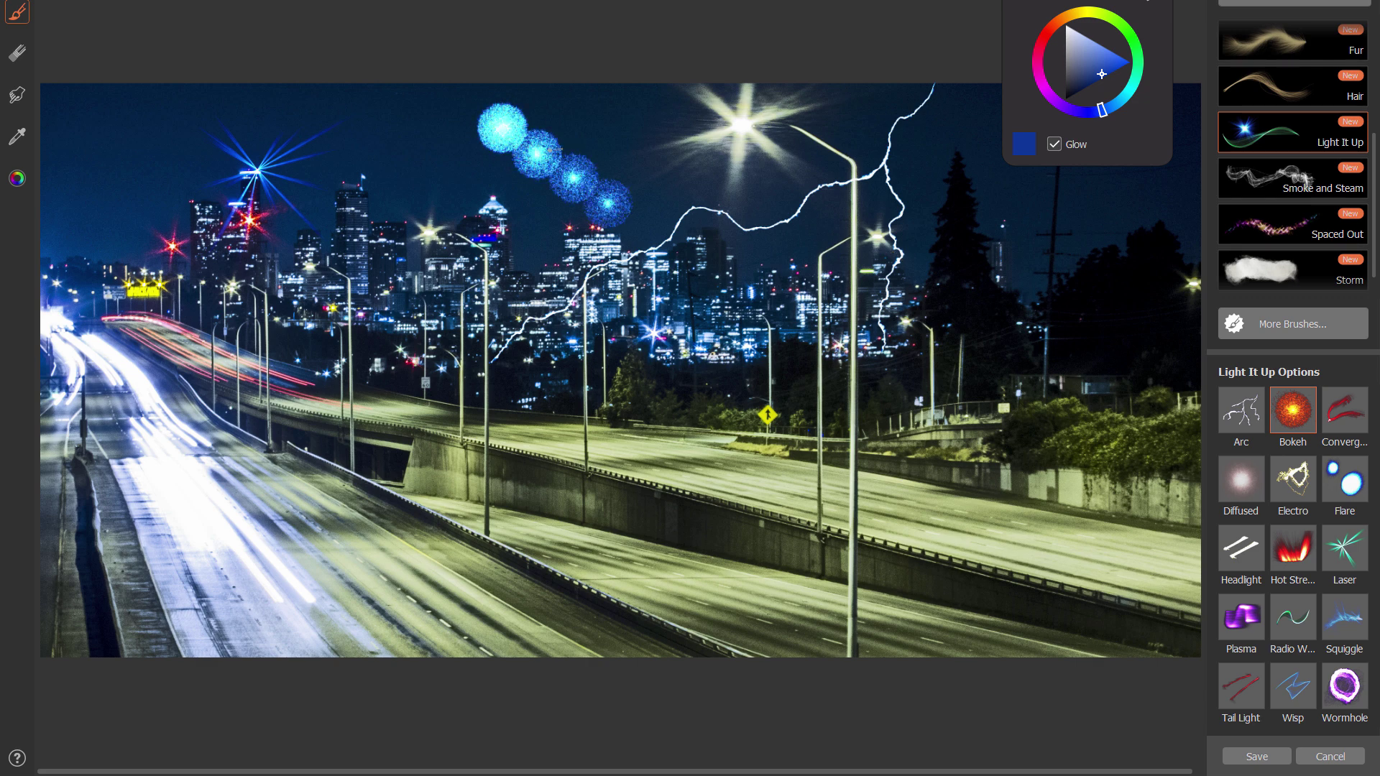
left_click(451, 101)
left_click(589, 115)
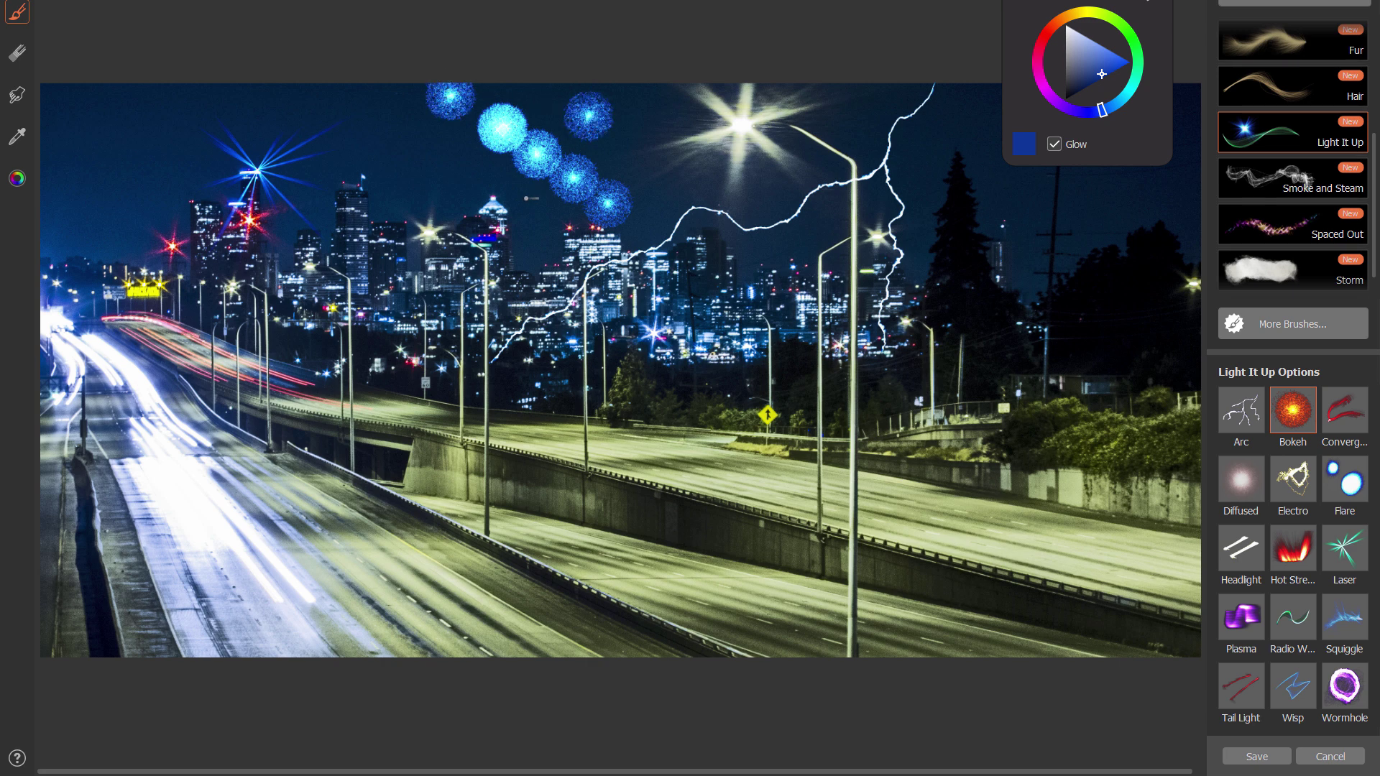
left_click(520, 209)
left_click(386, 157)
left_click(430, 175)
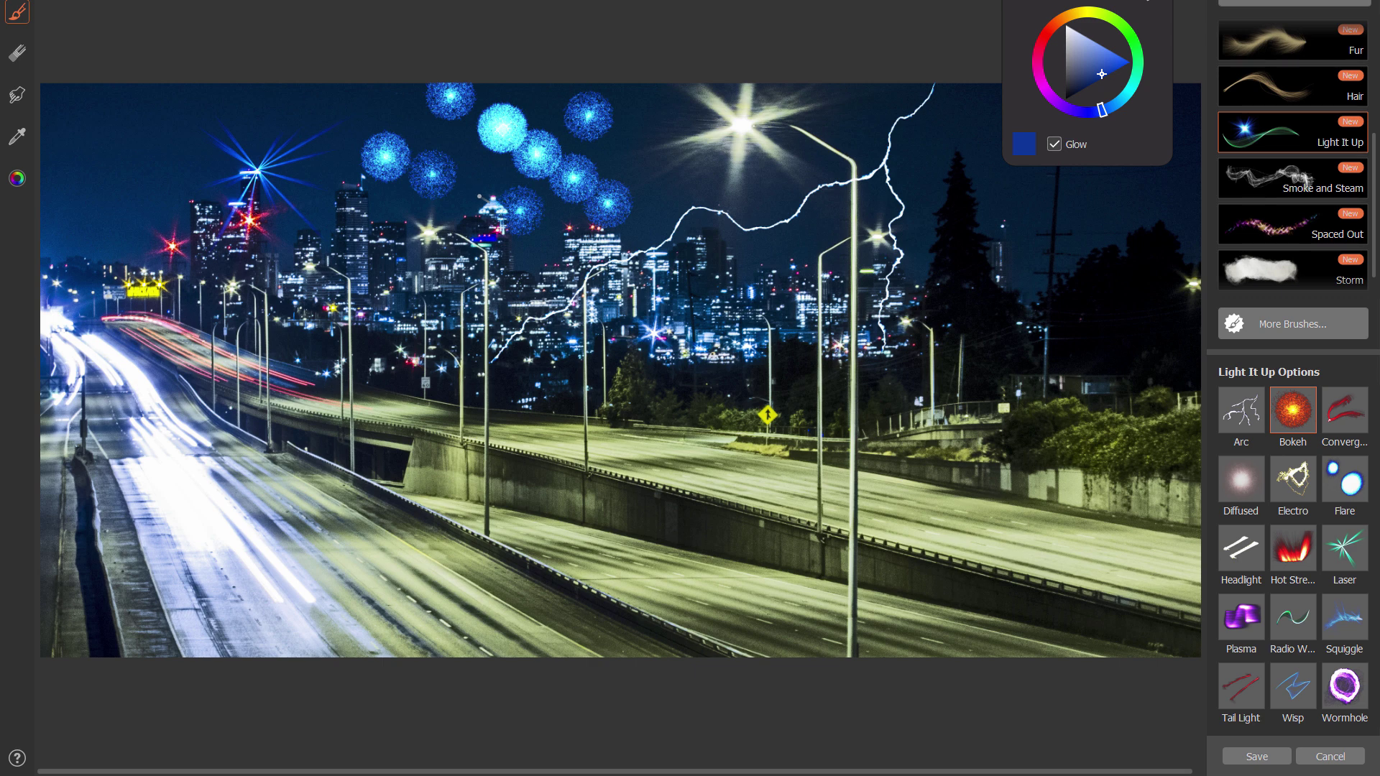
left_click(479, 195)
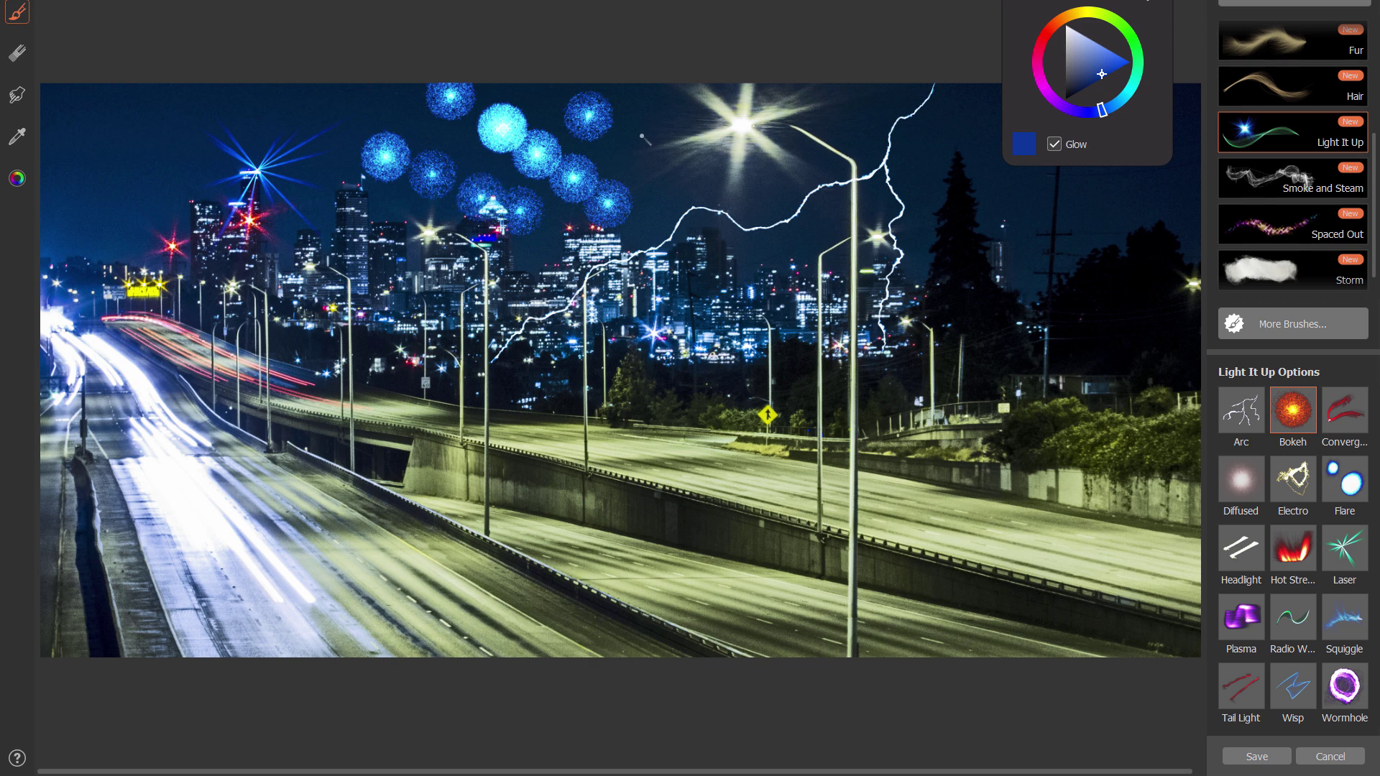
- Add green Bokeh orbs in the sky near the streetlight
left_click(1109, 20)
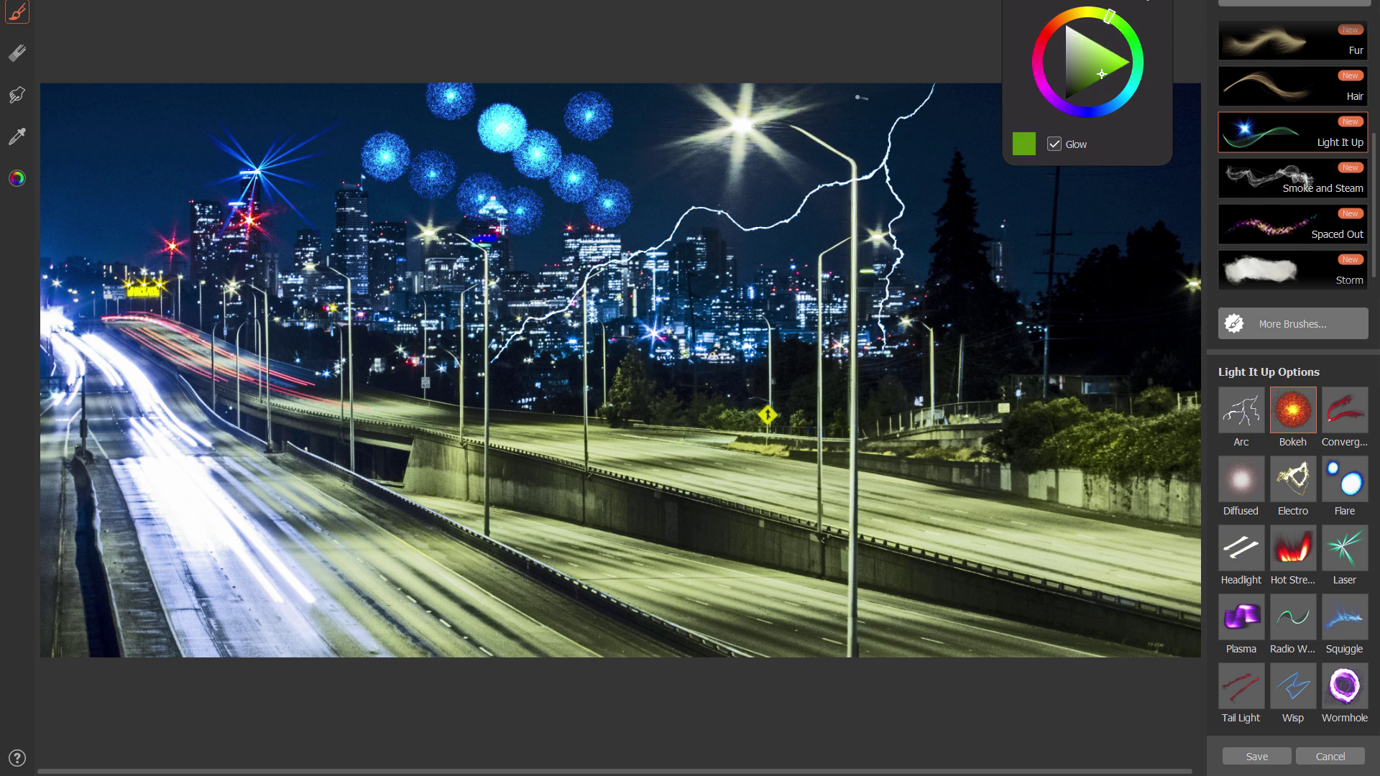
left_click(644, 150)
left_click(679, 117)
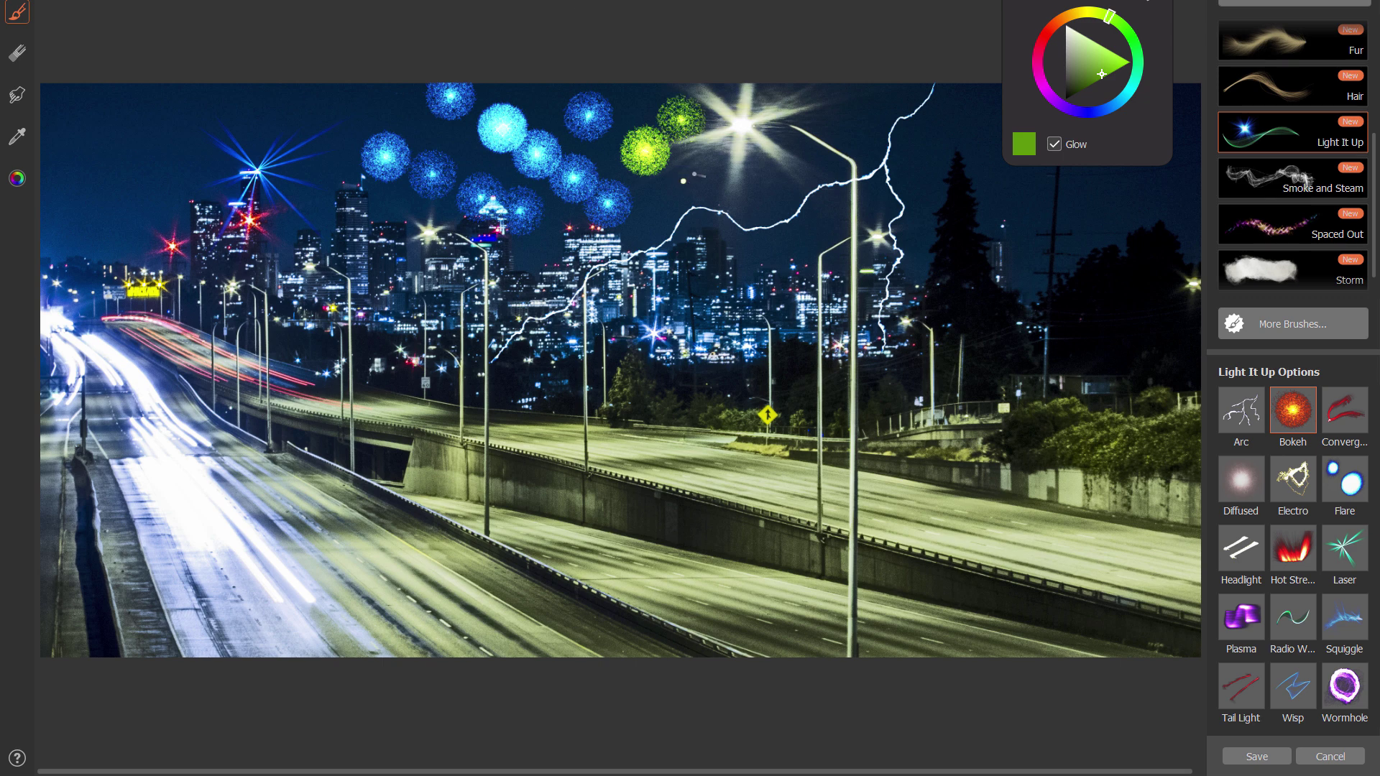
- Select the Converge effect with a pure bright red colour
left_click(1344, 411)
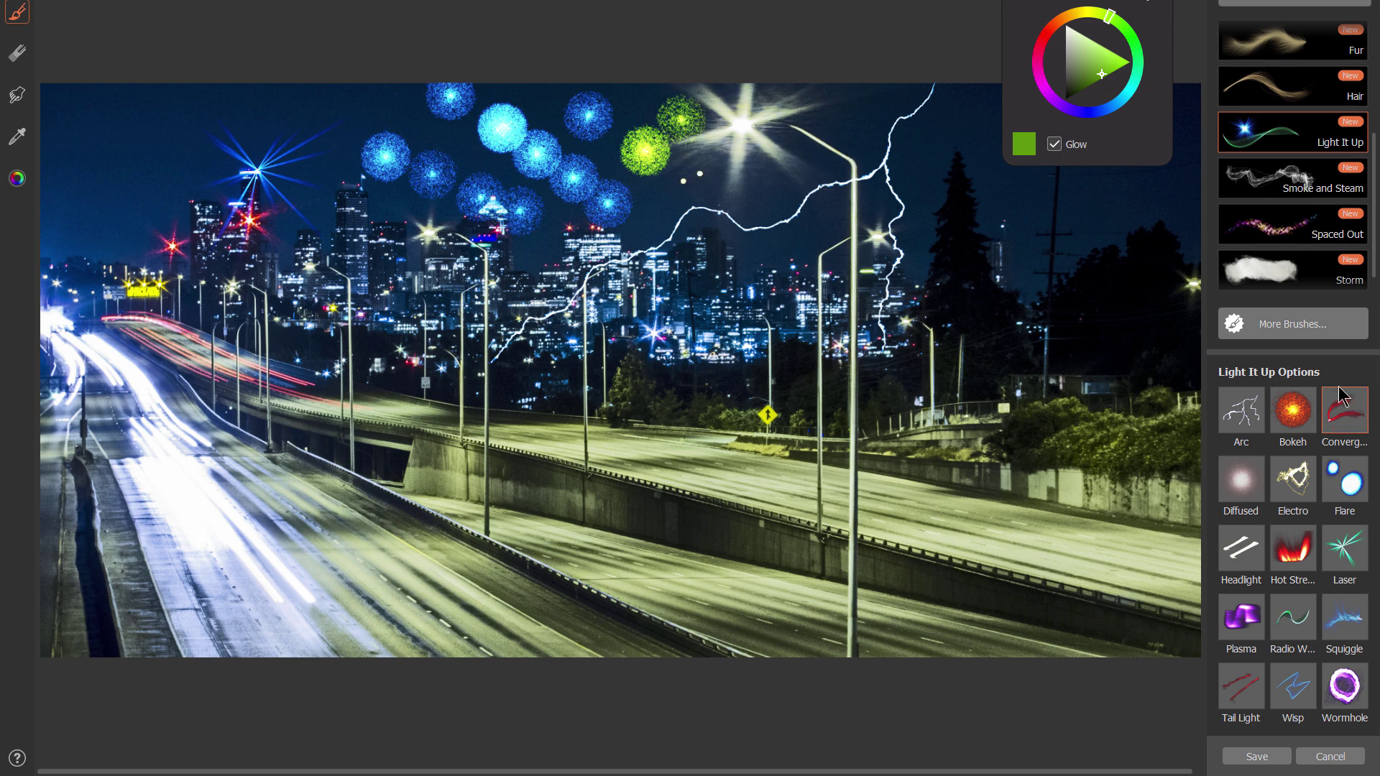
left_click(1041, 39)
left_click_drag(1095, 53, 1144, 72)
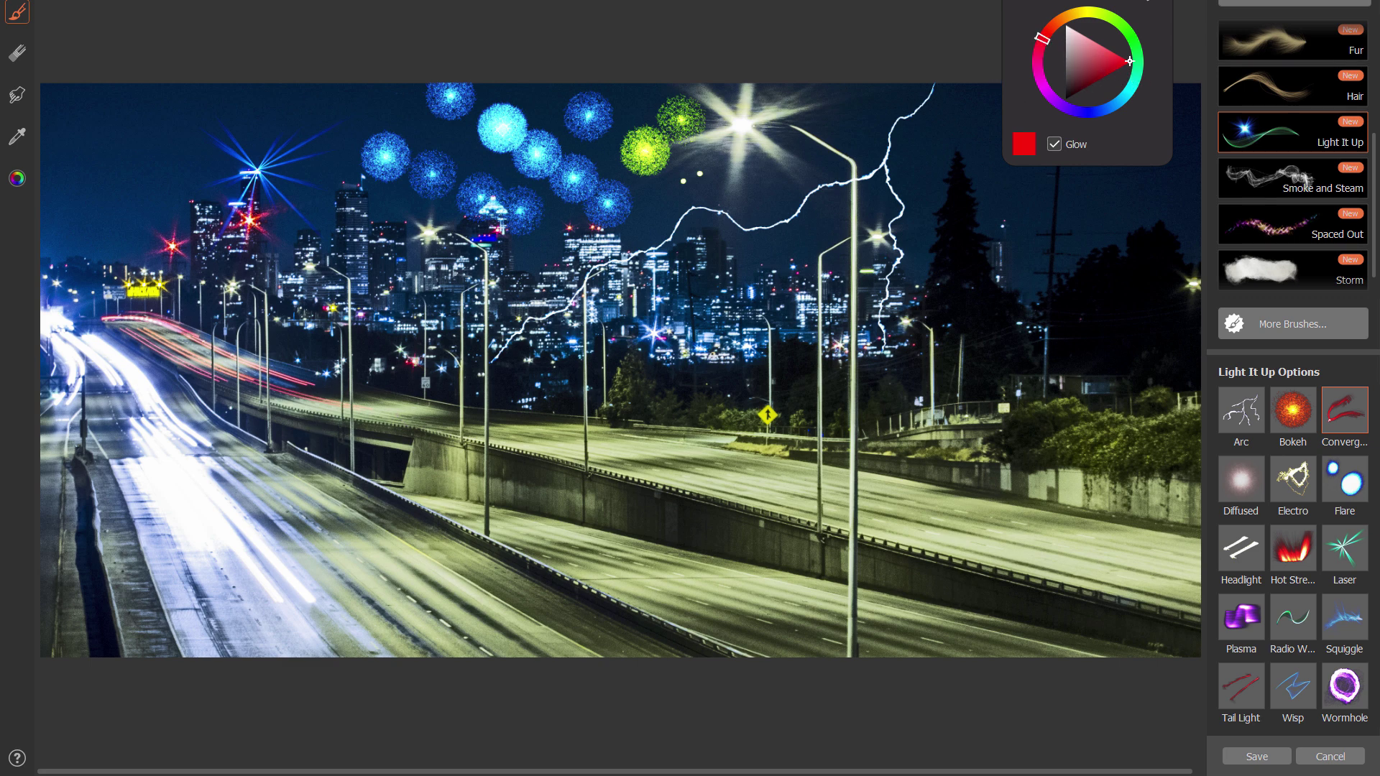
- Paint red converging streaks along the highway tail-light trails from left to right
left_click_drag(107, 317, 432, 390)
mouse_move(263, 381)
left_mouse_down()
mouse_move(560, 471)
mouse_move(618, 447)
mouse_move(718, 489)
mouse_move(833, 471)
mouse_move(948, 528)
mouse_move(1028, 506)
mouse_move(1107, 512)
mouse_move(1143, 528)
mouse_move(1196, 605)
left_mouse_up()
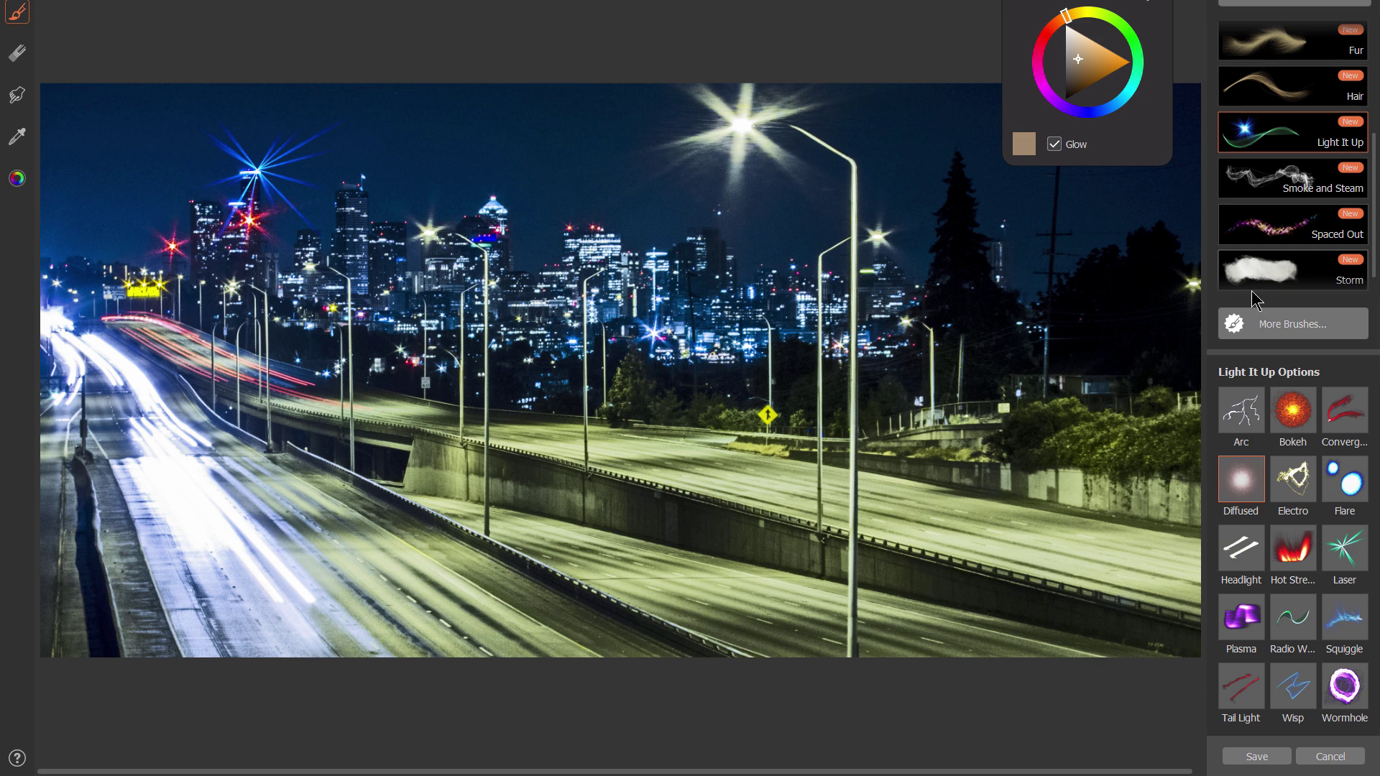
- Place soft white Diffused glows in the right-hand sky and over the distant city lights
left_click(1244, 483)
left_click(1006, 225)
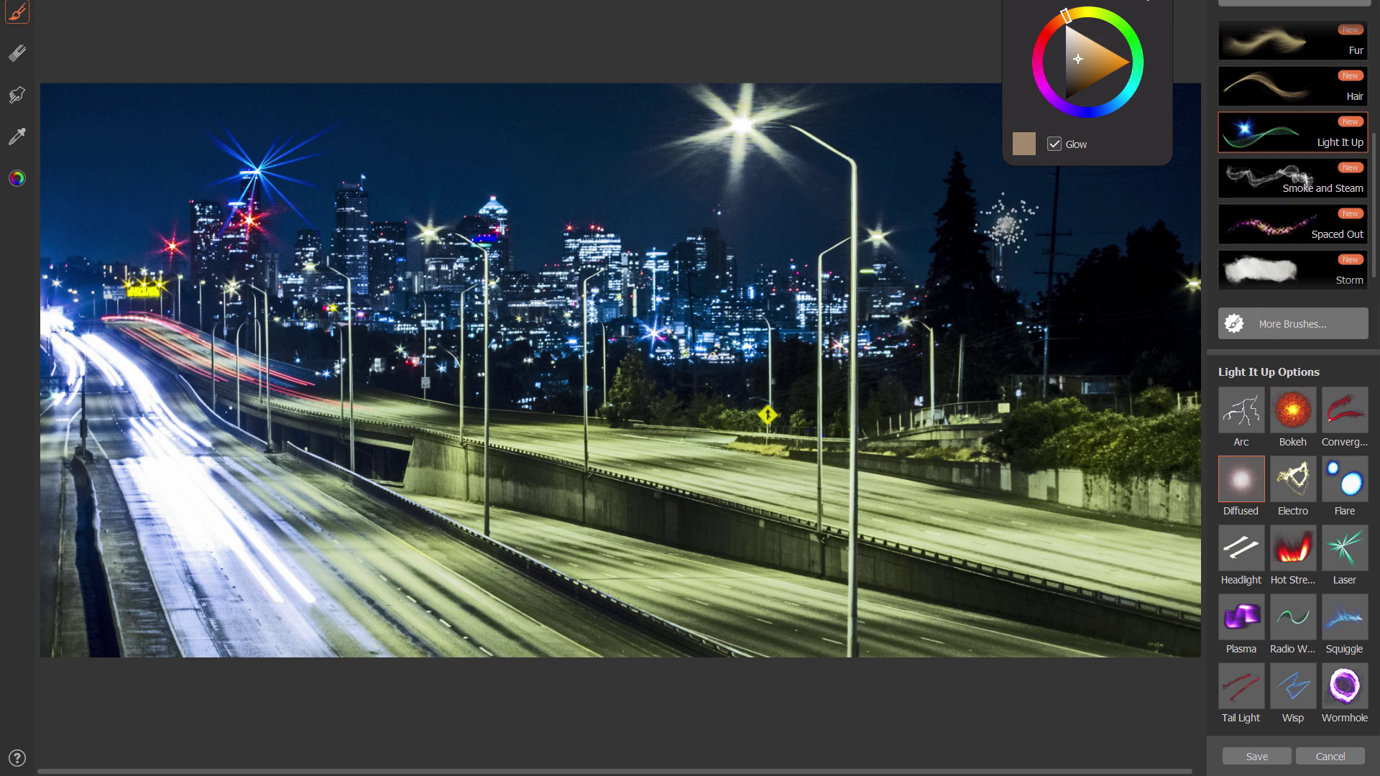
left_click(903, 122)
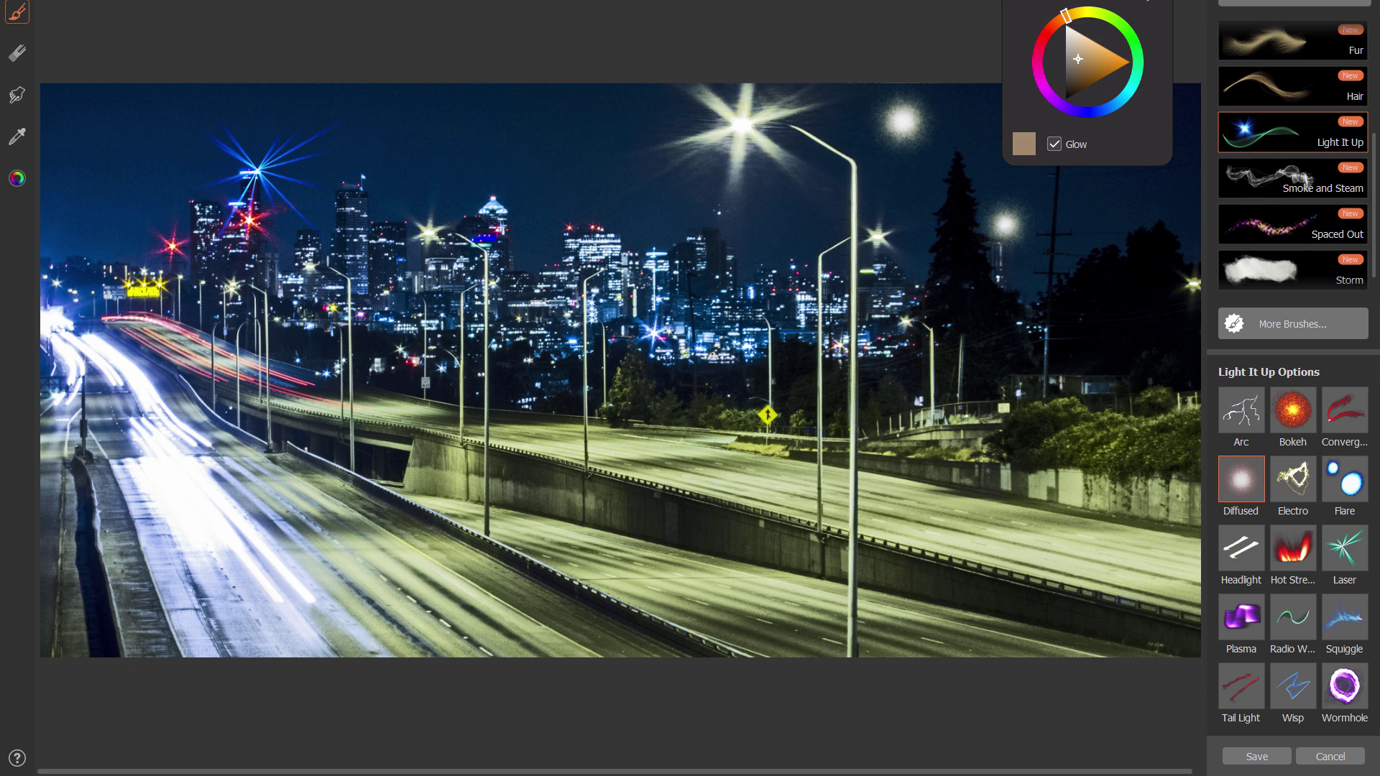
left_click(511, 383)
left_click(543, 392)
left_click(562, 382)
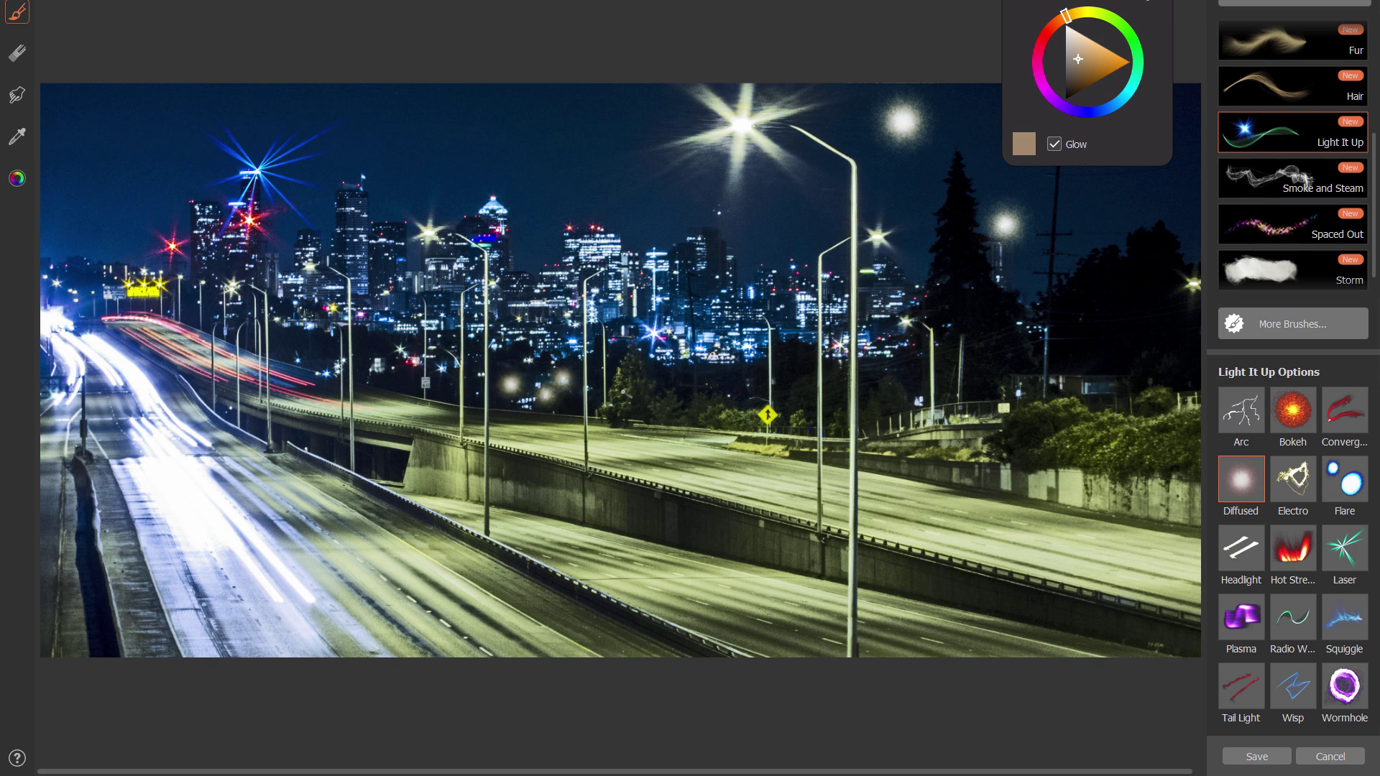
left_click(625, 393)
left_click(691, 387)
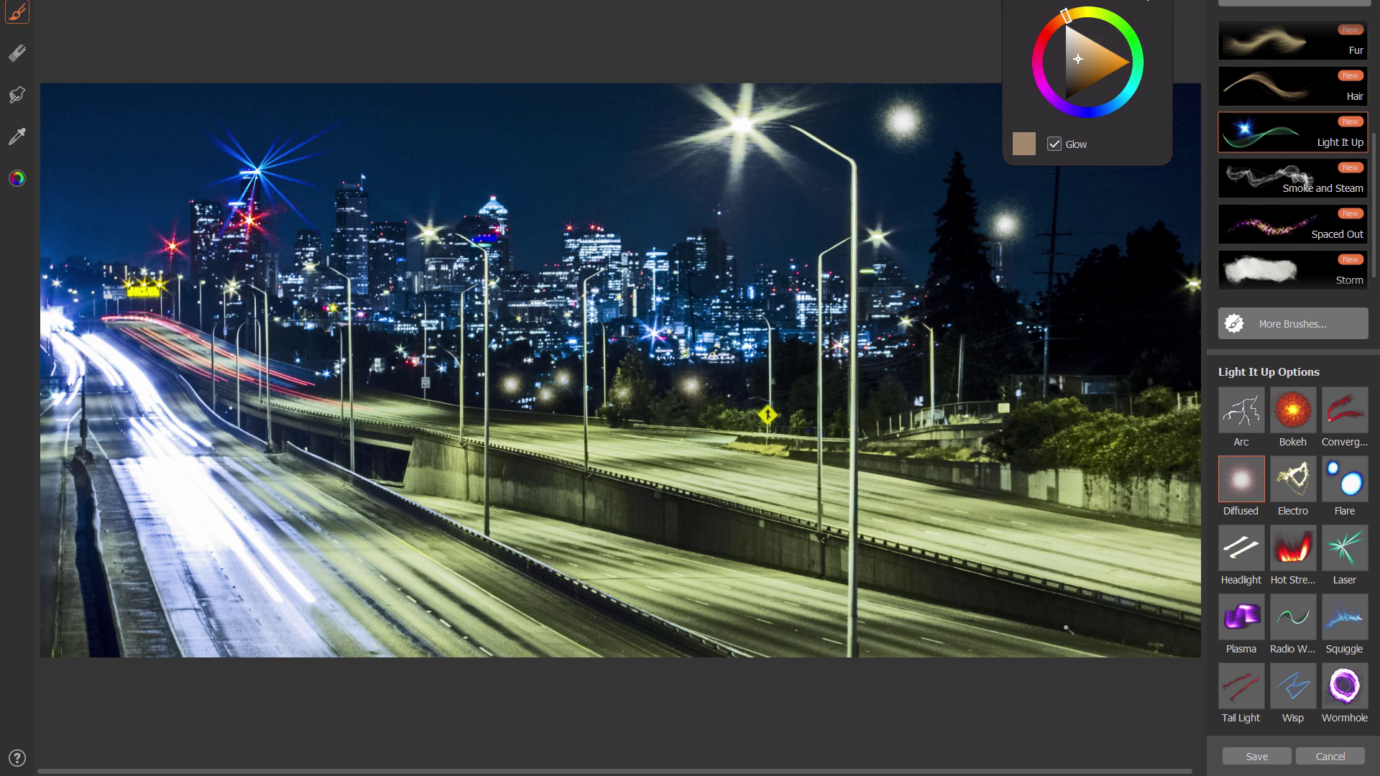
left_click(1295, 486)
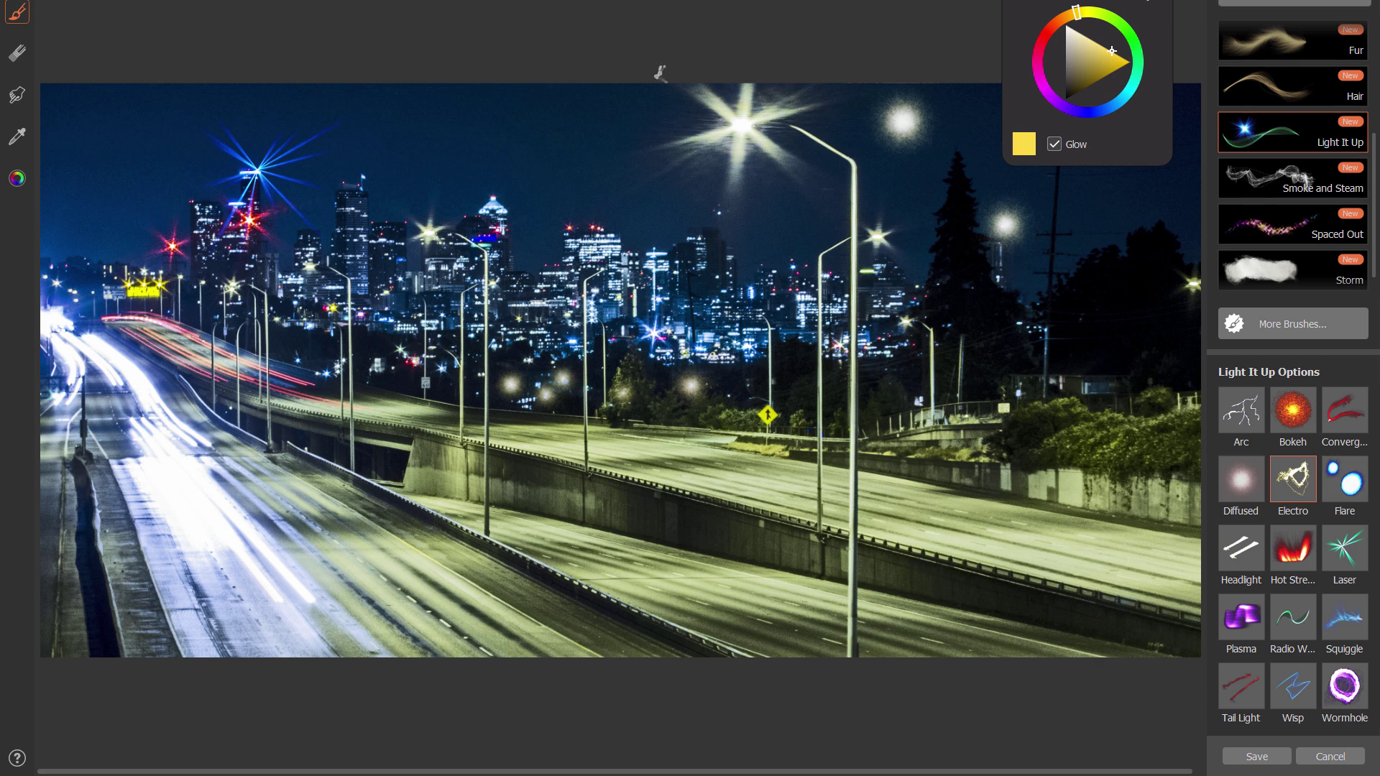
- Paint looping yellow Electro strands across the sky, city, highway and right side
mouse_move(660, 73)
left_mouse_down()
mouse_move(611, 189)
mouse_move(515, 145)
mouse_move(468, 189)
mouse_move(494, 361)
mouse_move(371, 269)
mouse_move(321, 401)
mouse_move(238, 444)
mouse_move(271, 518)
mouse_move(338, 612)
mouse_move(402, 654)
left_mouse_up()
left_click_drag(496, 72, 517, 194)
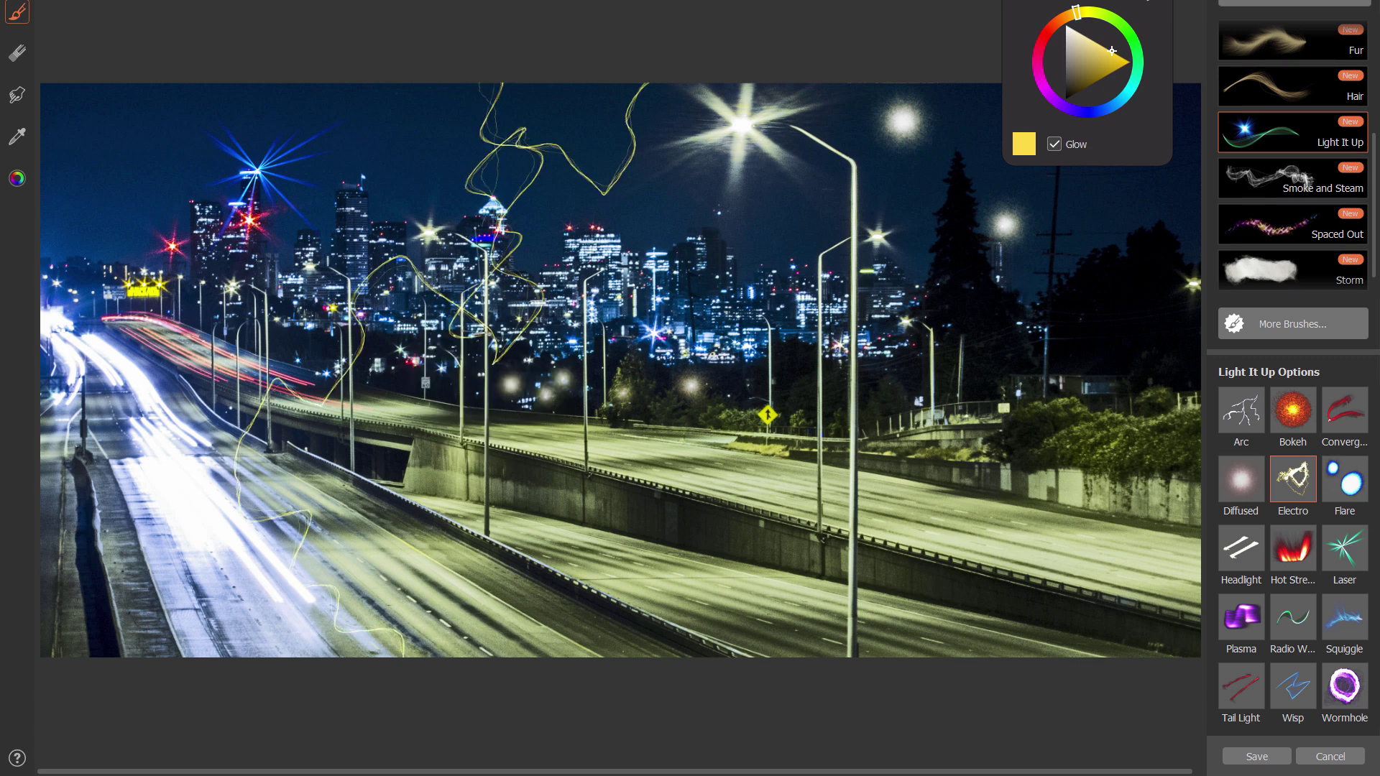
mouse_move(496, 338)
left_mouse_down()
mouse_move(718, 355)
mouse_move(848, 388)
mouse_move(927, 450)
left_mouse_up()
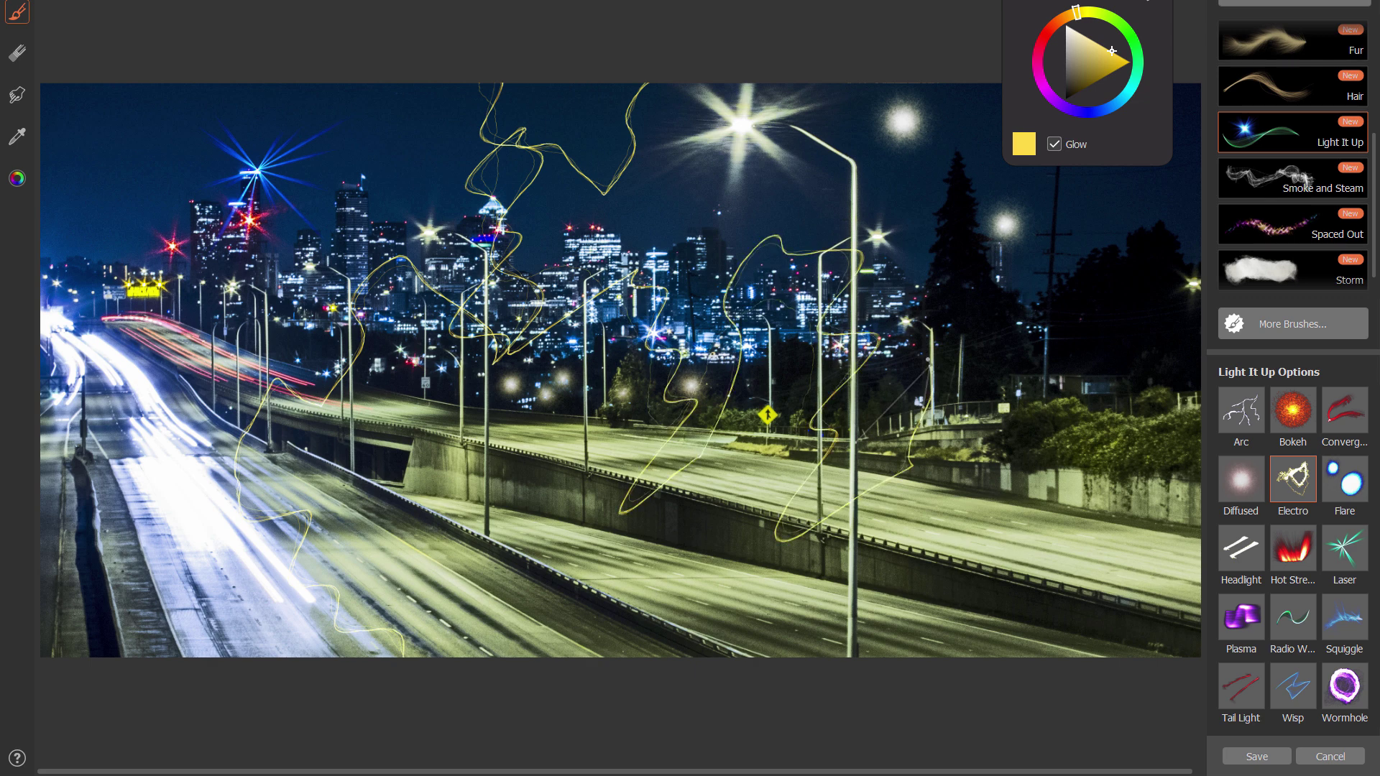
mouse_move(884, 338)
left_mouse_down()
mouse_move(1020, 431)
mouse_move(927, 618)
mouse_move(1056, 614)
mouse_move(1148, 733)
left_mouse_up()
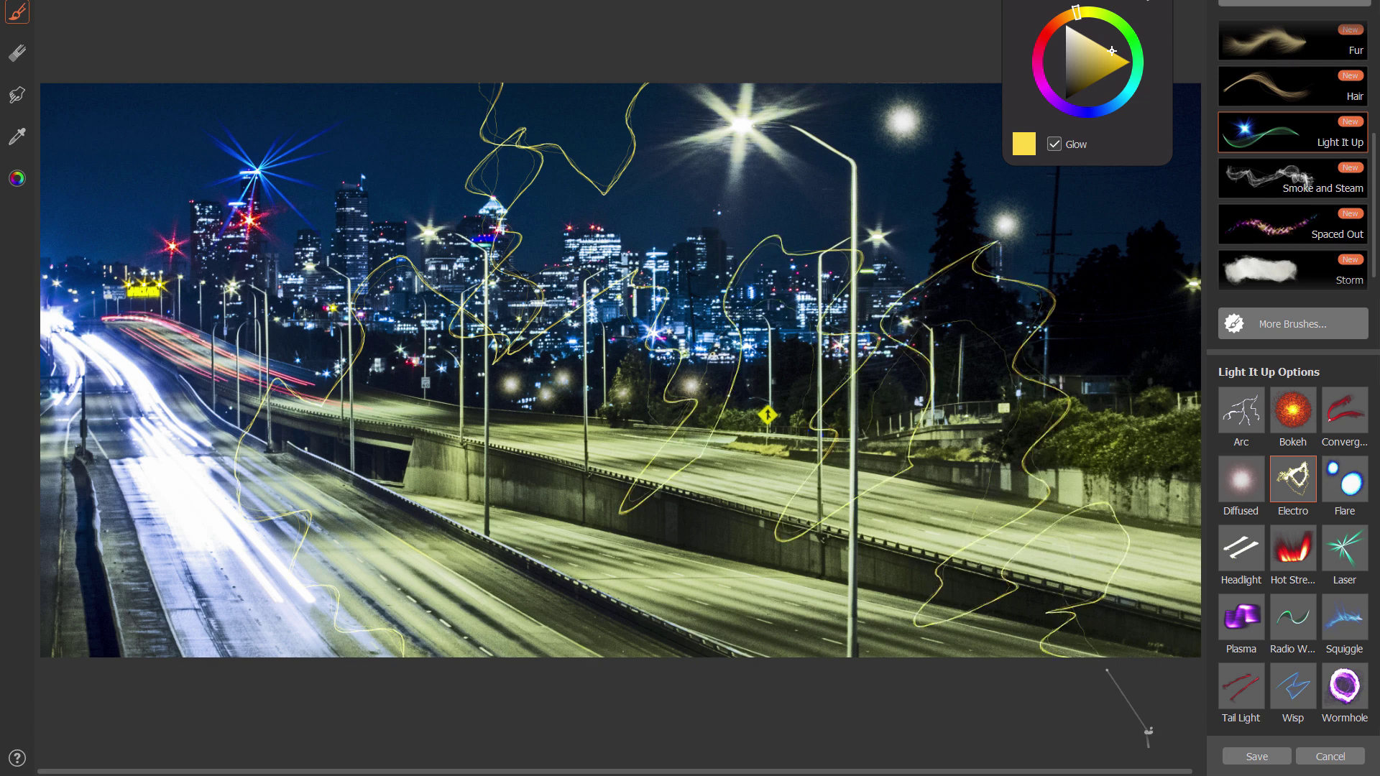
scroll(618, 369, "up", 3)
left_click_drag(679, 115, 563, 406)
mouse_move(463, 298)
left_mouse_down()
mouse_move(575, 306)
mouse_move(659, 173)
mouse_move(747, 237)
mouse_move(812, 252)
mouse_move(862, 194)
mouse_move(962, 310)
mouse_move(1006, 309)
mouse_move(1075, 273)
mouse_move(1165, 307)
left_mouse_up()
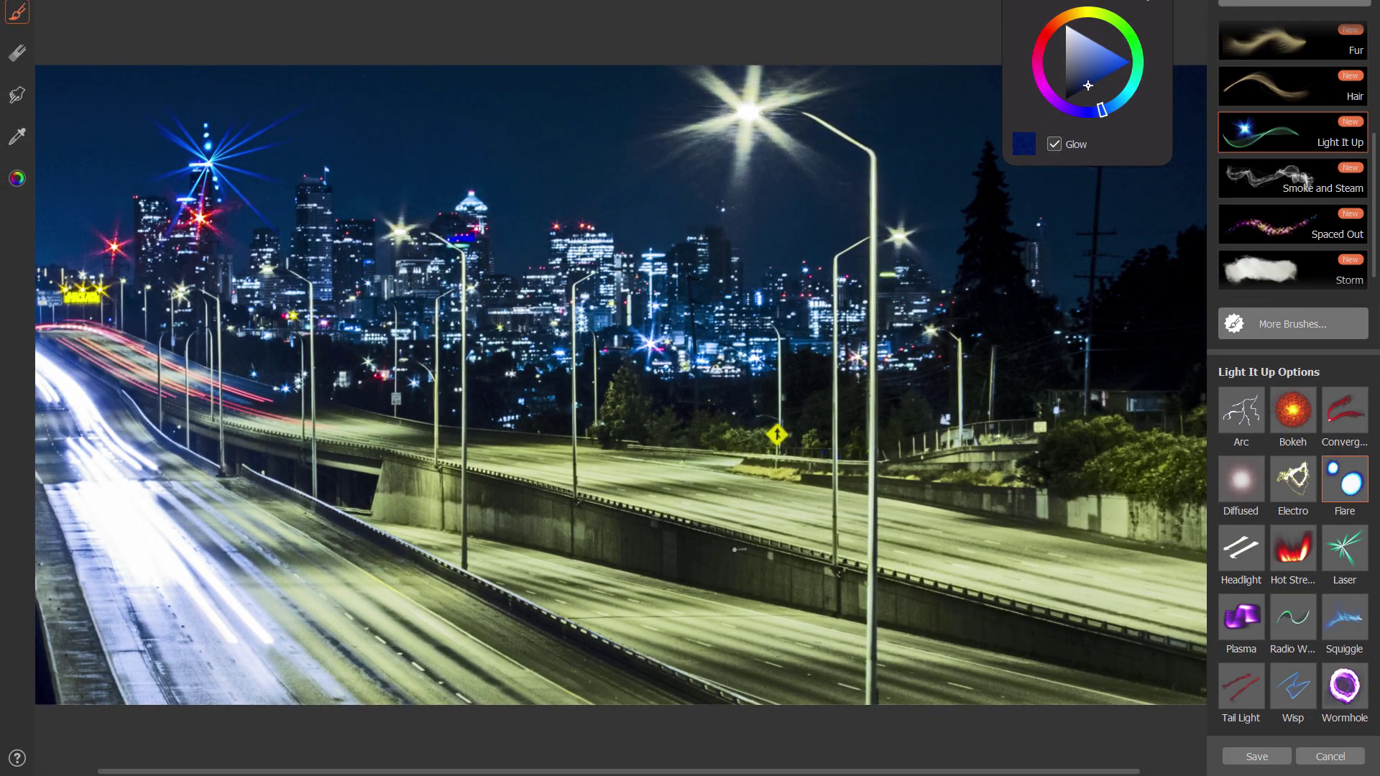
- Paint four thin wavy pale-beige Headlight trails down the left roadway
left_click(1241, 547)
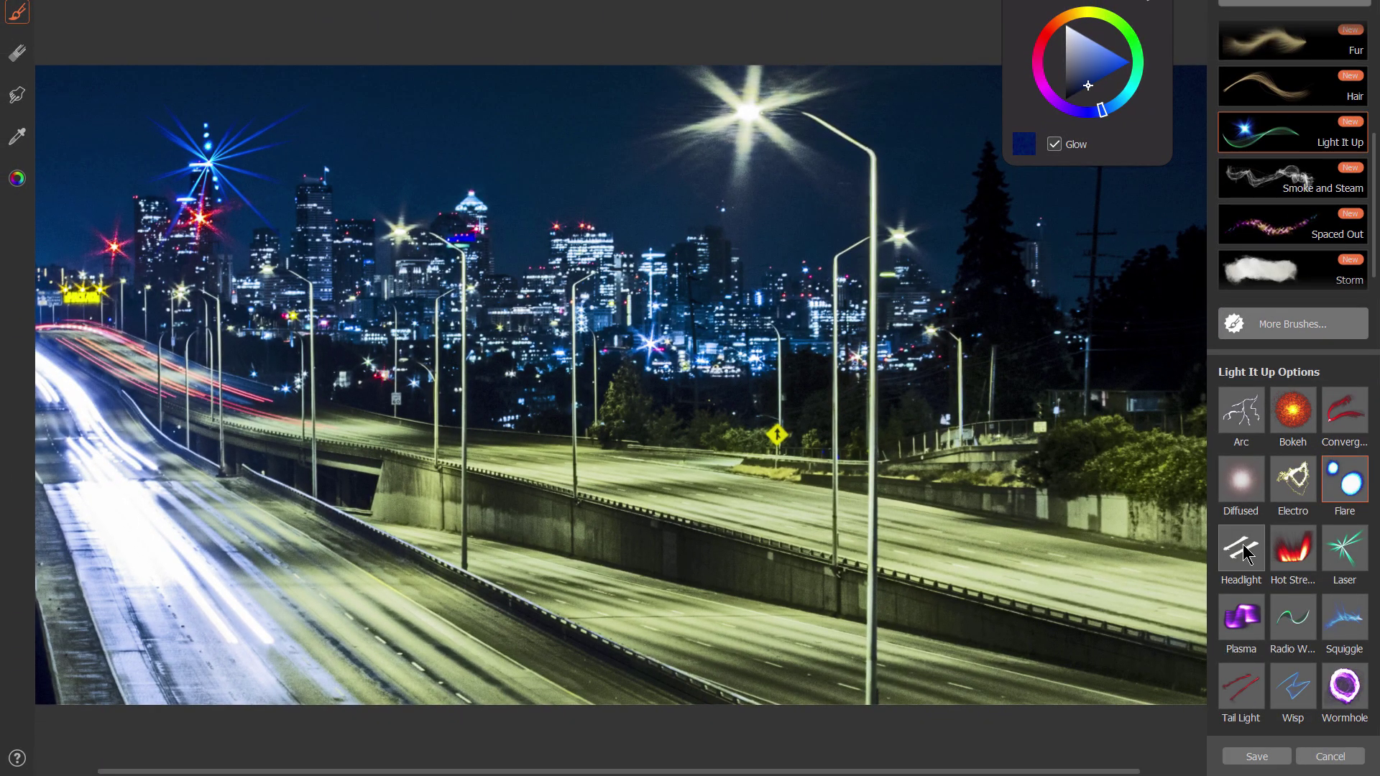
left_click(1075, 45)
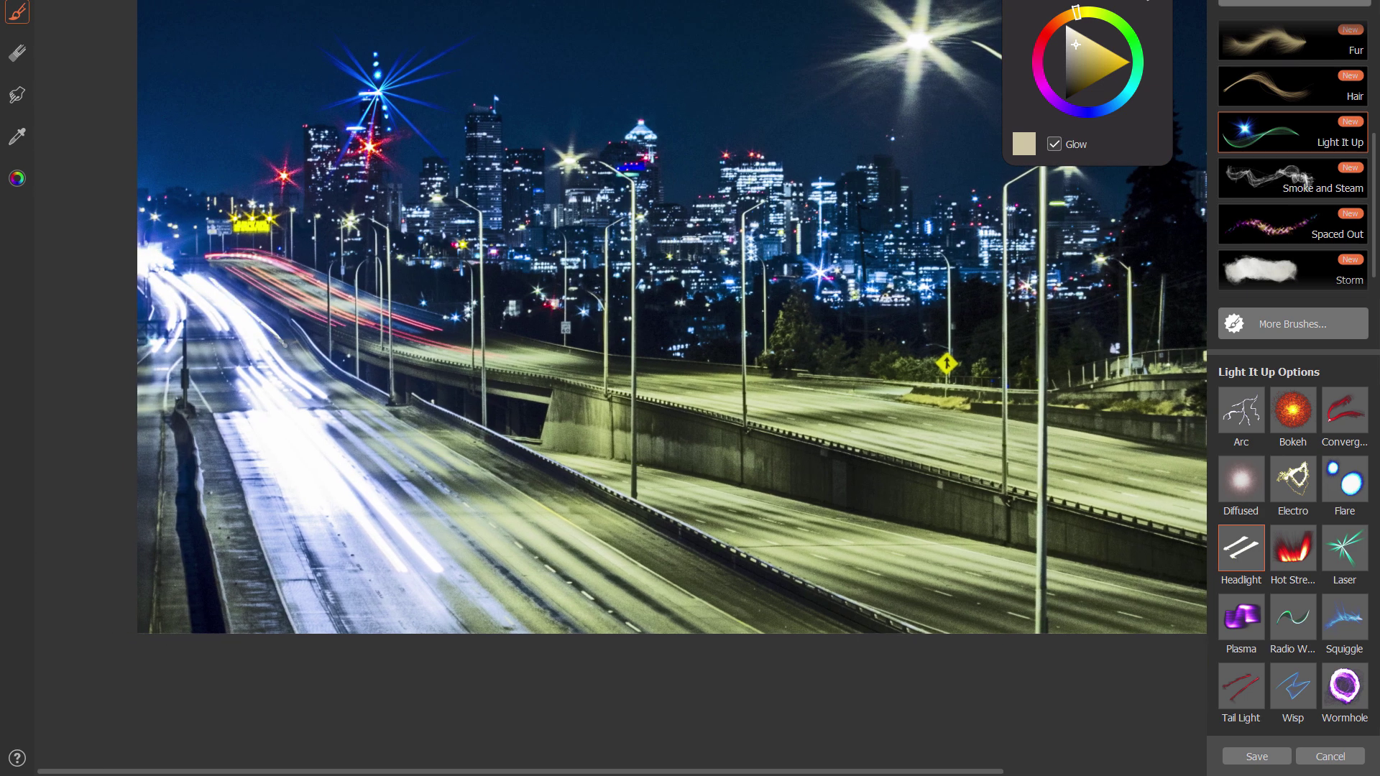
mouse_move(266, 327)
left_mouse_down()
mouse_move(345, 436)
mouse_move(442, 492)
mouse_move(617, 651)
left_mouse_up()
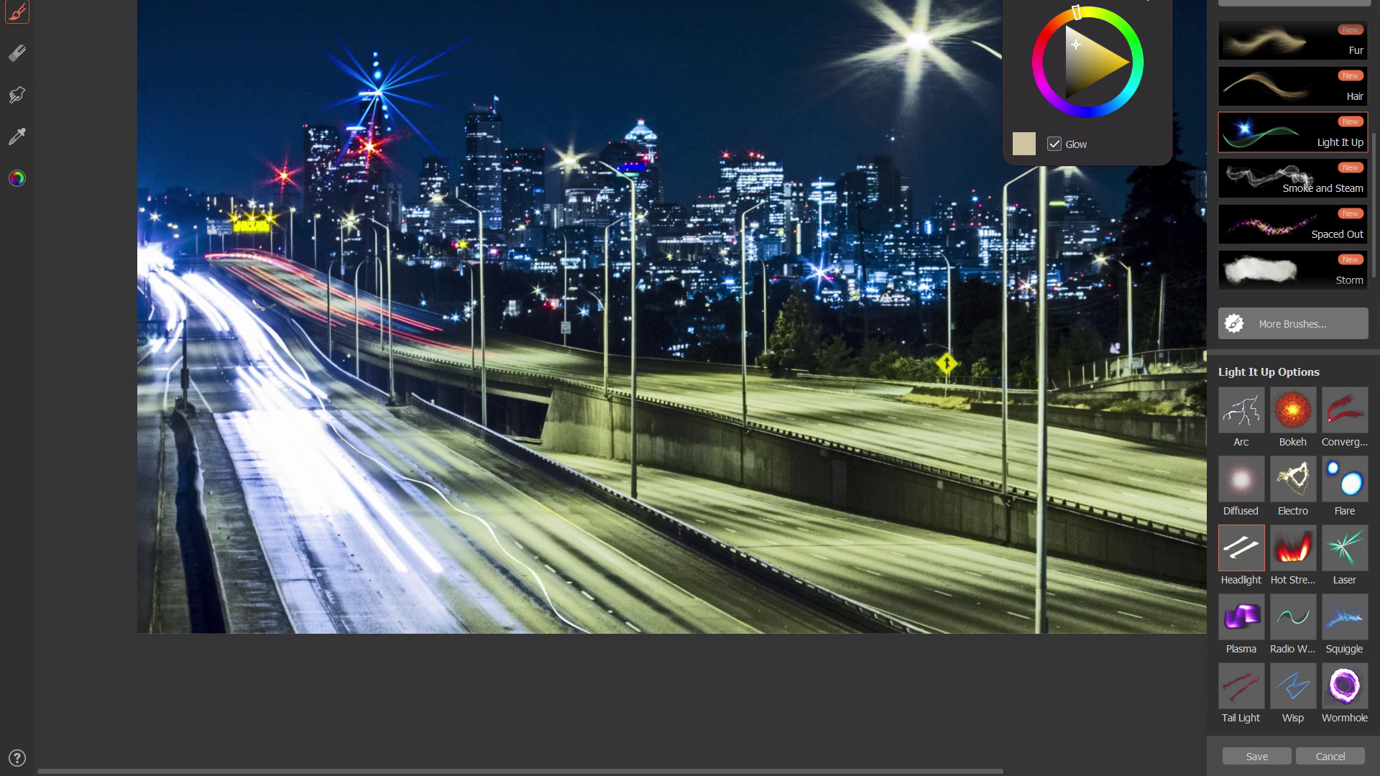
mouse_move(259, 305)
left_mouse_down()
mouse_move(358, 380)
mouse_move(432, 469)
mouse_move(596, 549)
mouse_move(719, 650)
left_mouse_up()
mouse_move(238, 291)
left_mouse_down()
mouse_move(368, 376)
mouse_move(675, 644)
left_mouse_up()
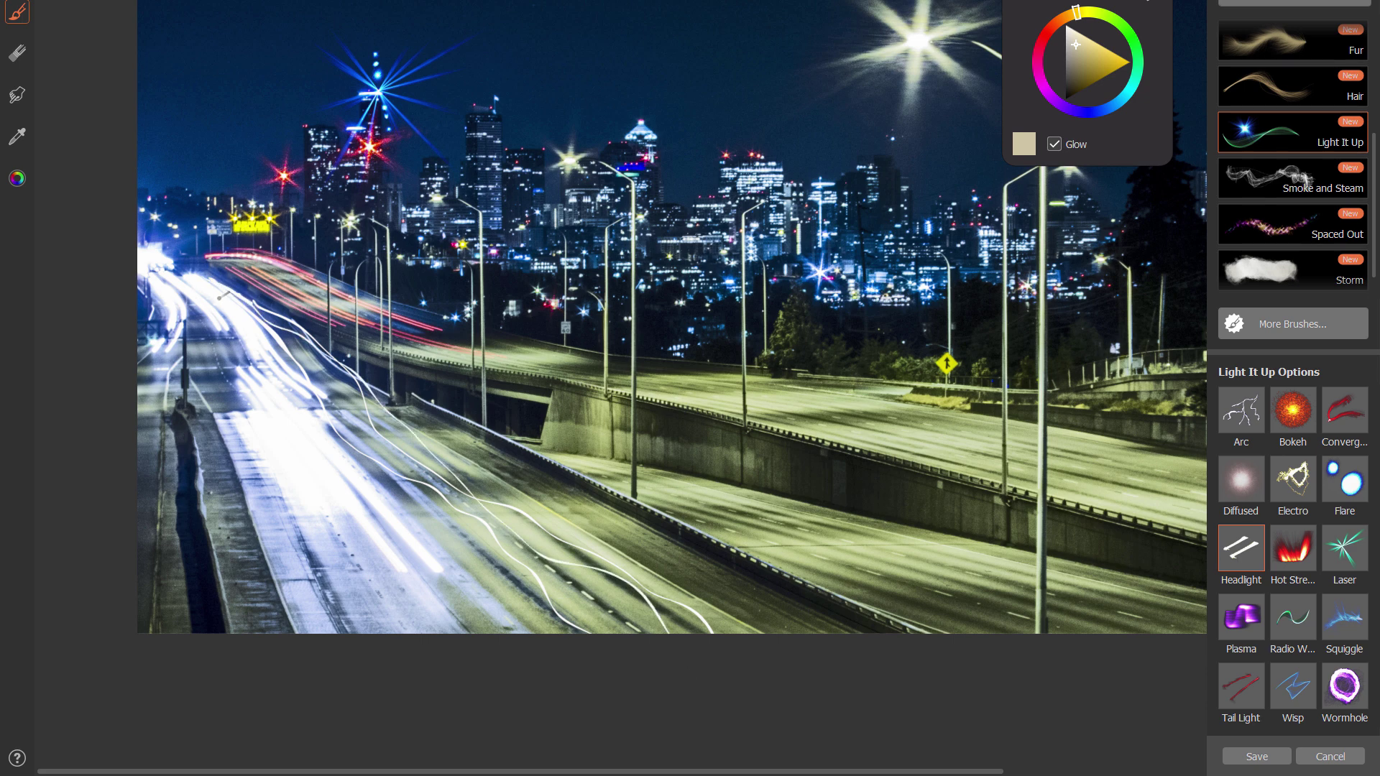
left_click_drag(188, 299, 339, 665)
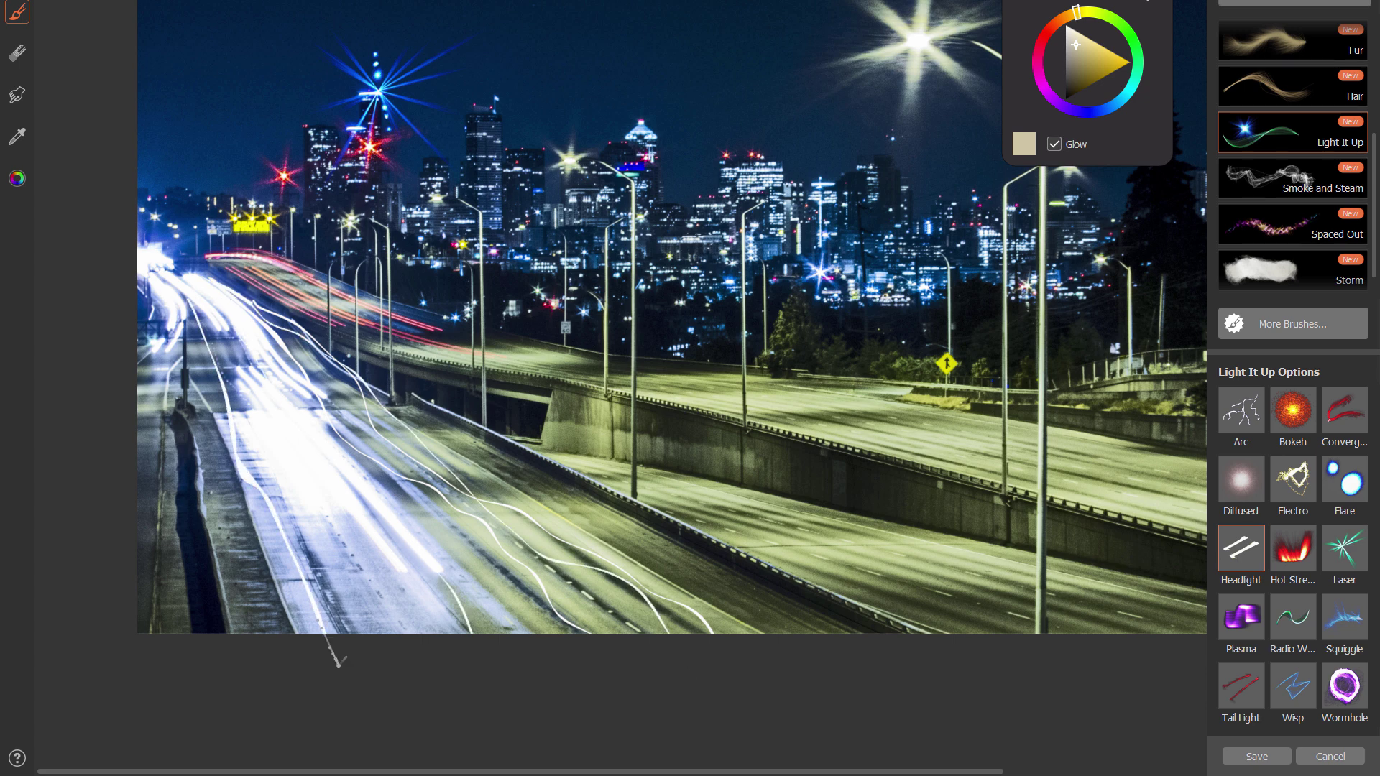
left_click(1298, 552)
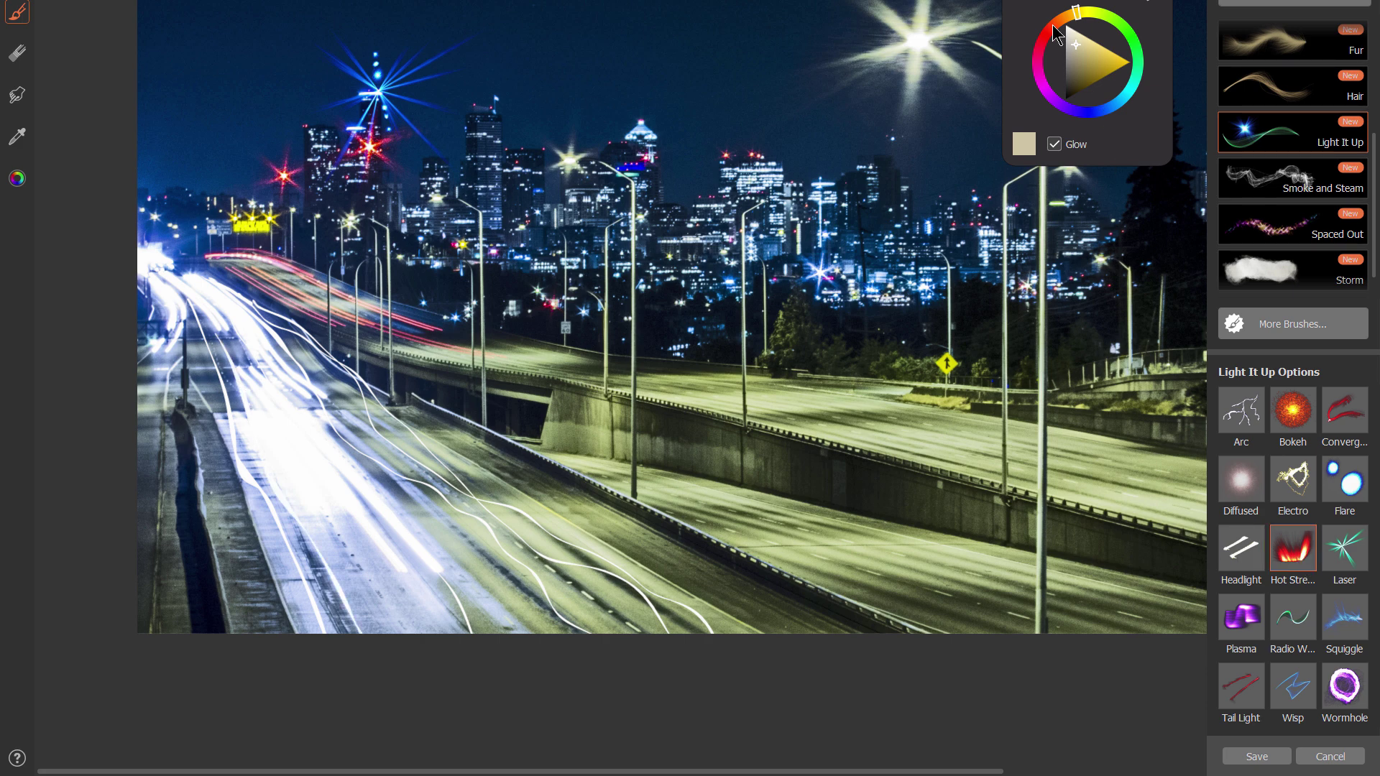
- Paint saturated red Hot Streak flames along the highway barrier
left_click(1052, 24)
left_click(1127, 61)
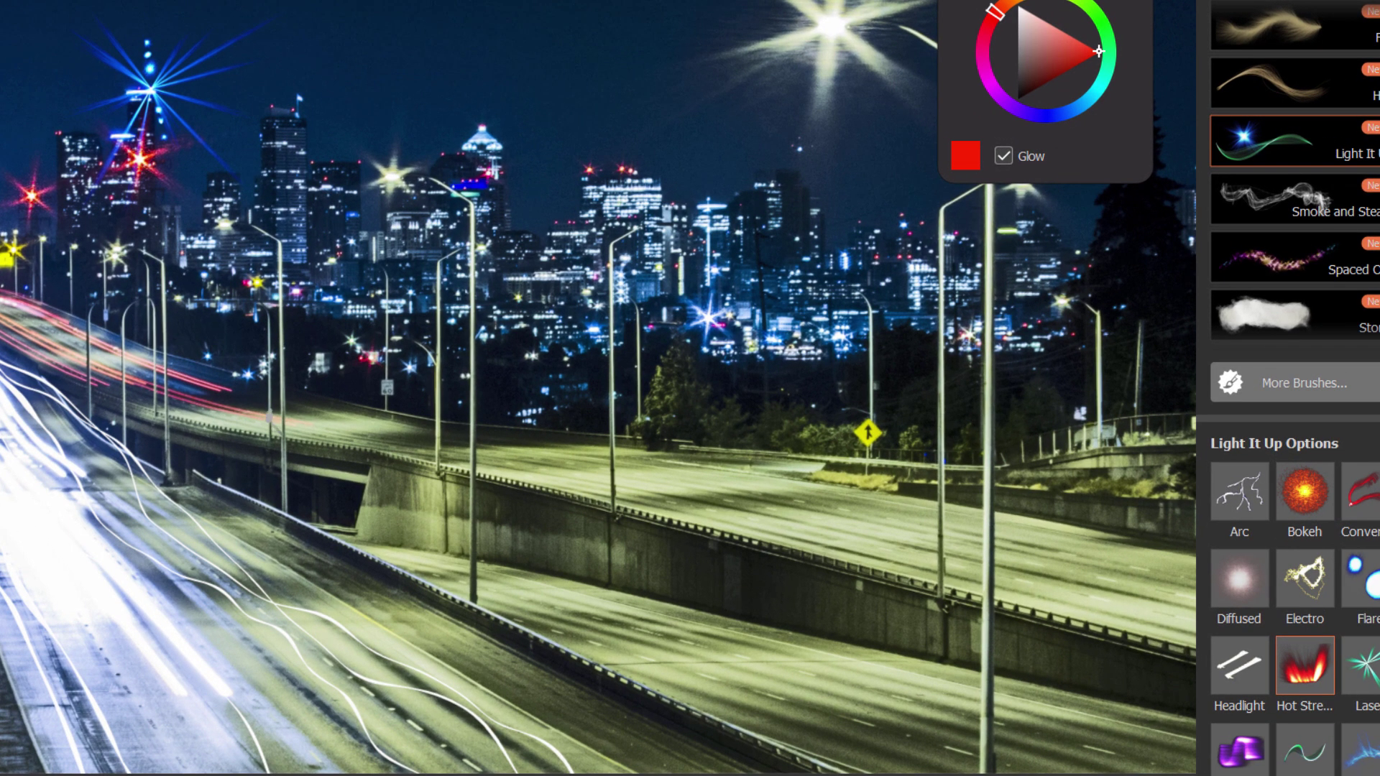
mouse_move(266, 416)
left_mouse_down()
mouse_move(611, 474)
mouse_move(1200, 618)
left_mouse_up()
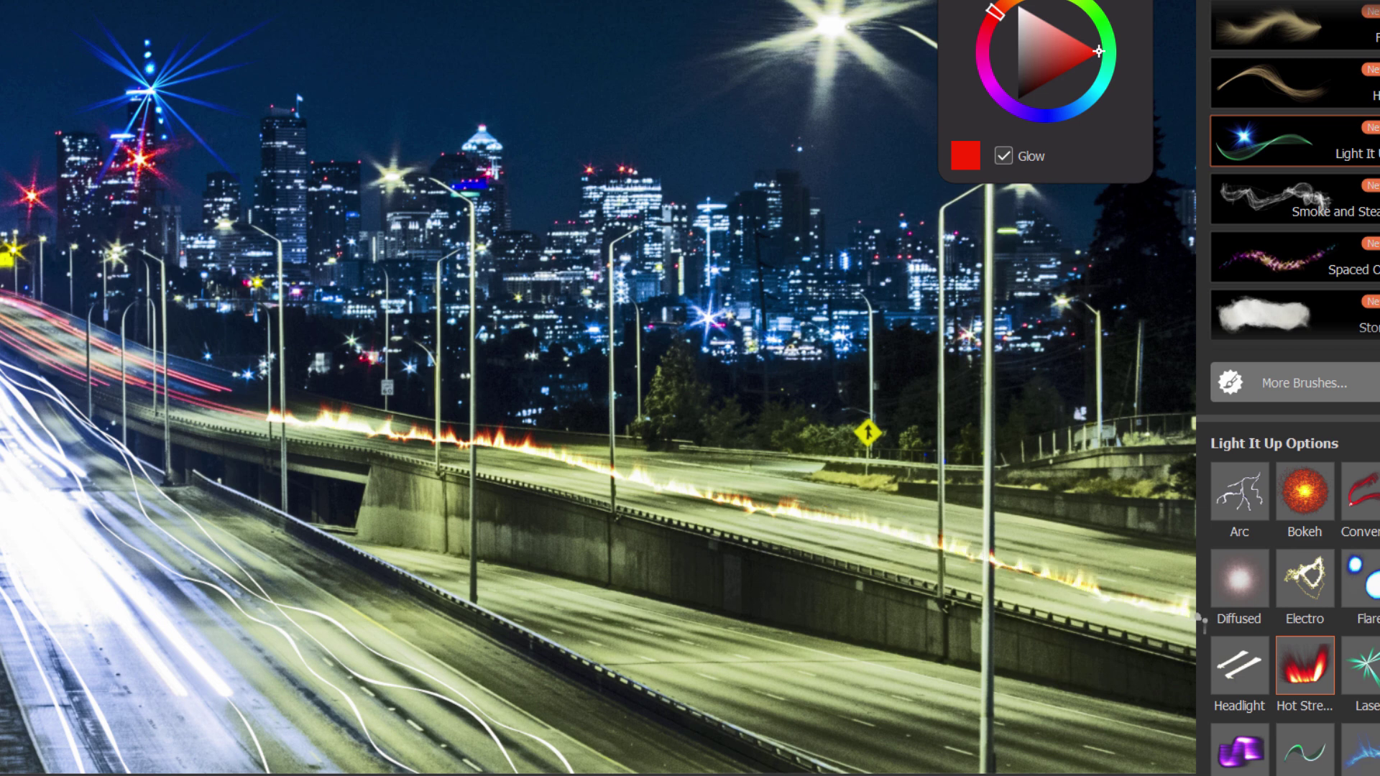
- Switch the colour to blue and add short blue streaks on the road
left_click(1073, 108)
mouse_move(819, 653)
left_mouse_down()
mouse_move(767, 677)
mouse_move(607, 636)
mouse_move(733, 658)
mouse_move(819, 722)
mouse_move(880, 740)
mouse_move(903, 715)
mouse_move(972, 706)
mouse_move(935, 676)
mouse_move(957, 675)
left_mouse_up()
left_click_drag(798, 649, 801, 654)
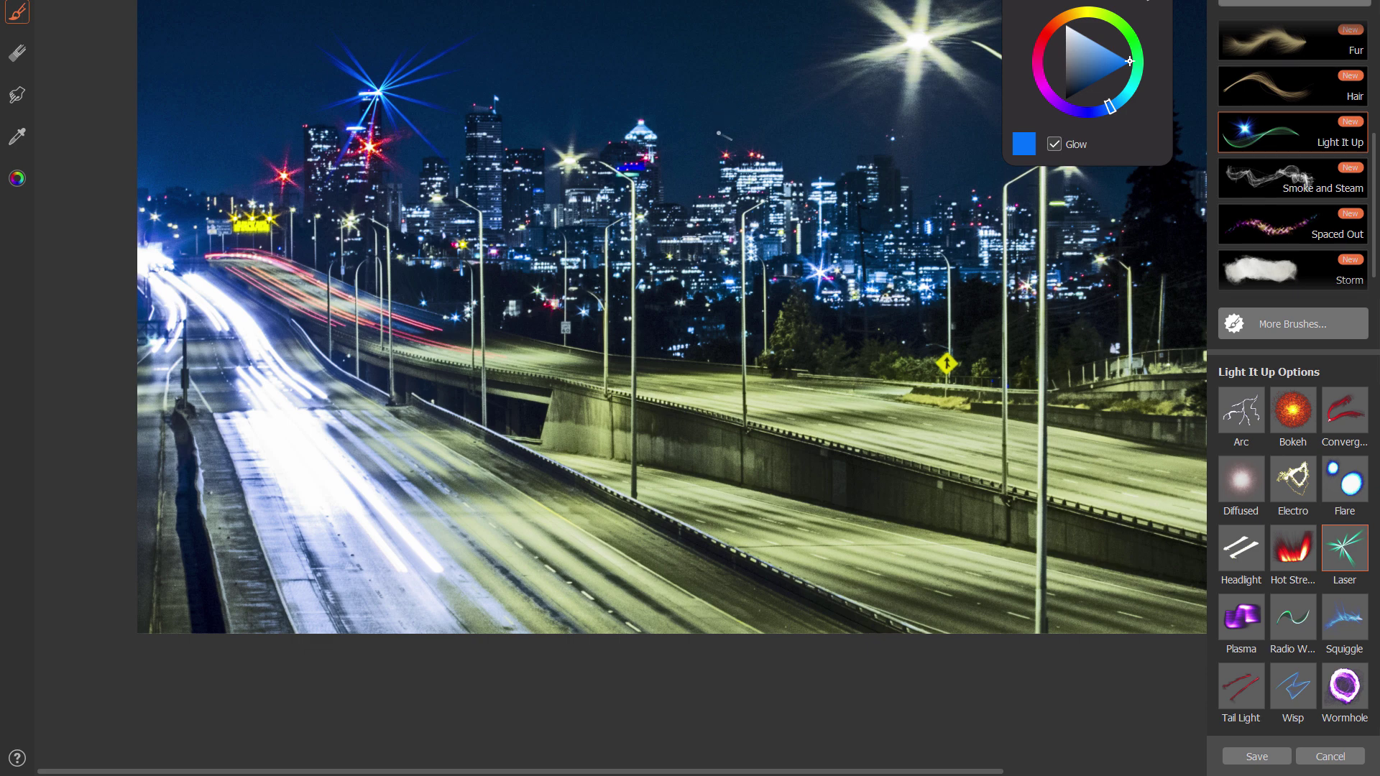
- Grow three cyan Laser starbursts over the tall towers of the skyline
left_click_drag(638, 120, 640, 120)
left_click_drag(726, 153, 769, 136)
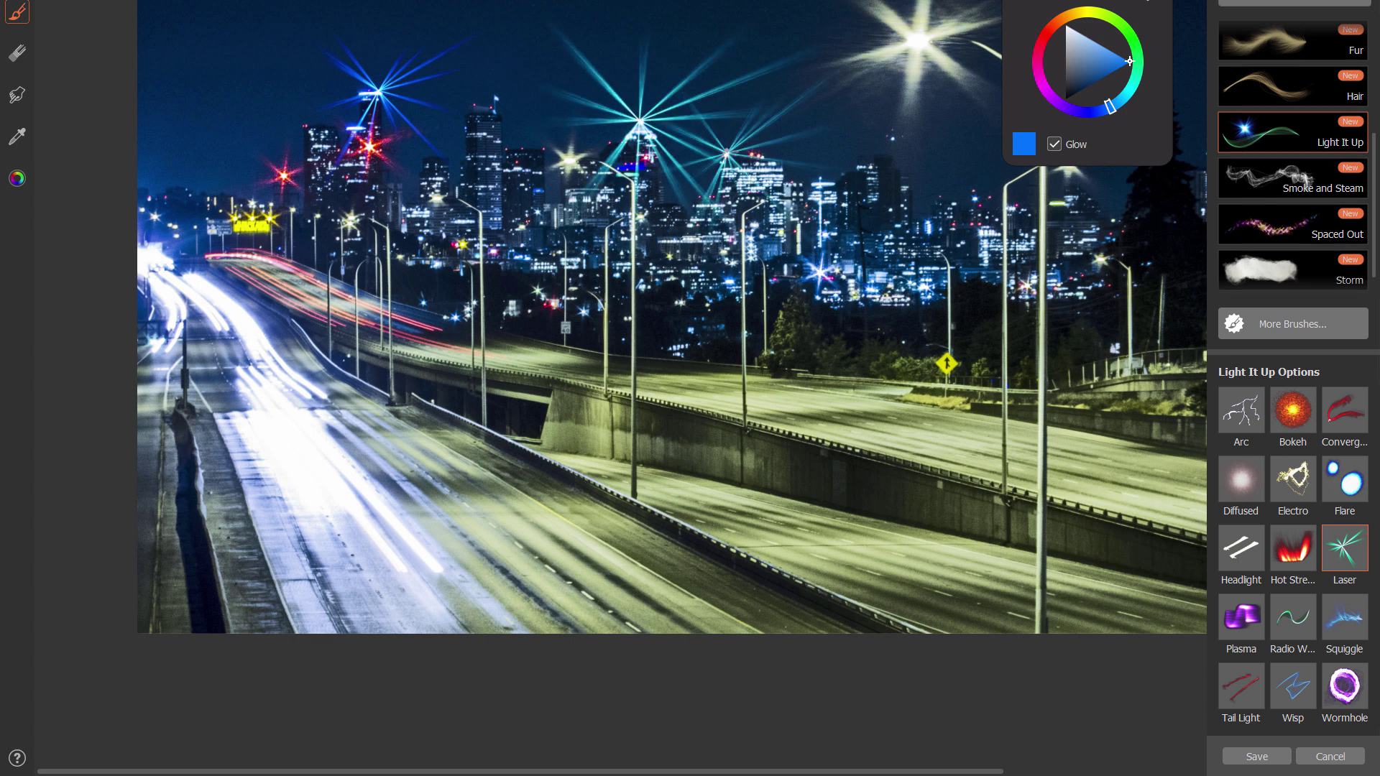
left_click_drag(491, 107, 550, 75)
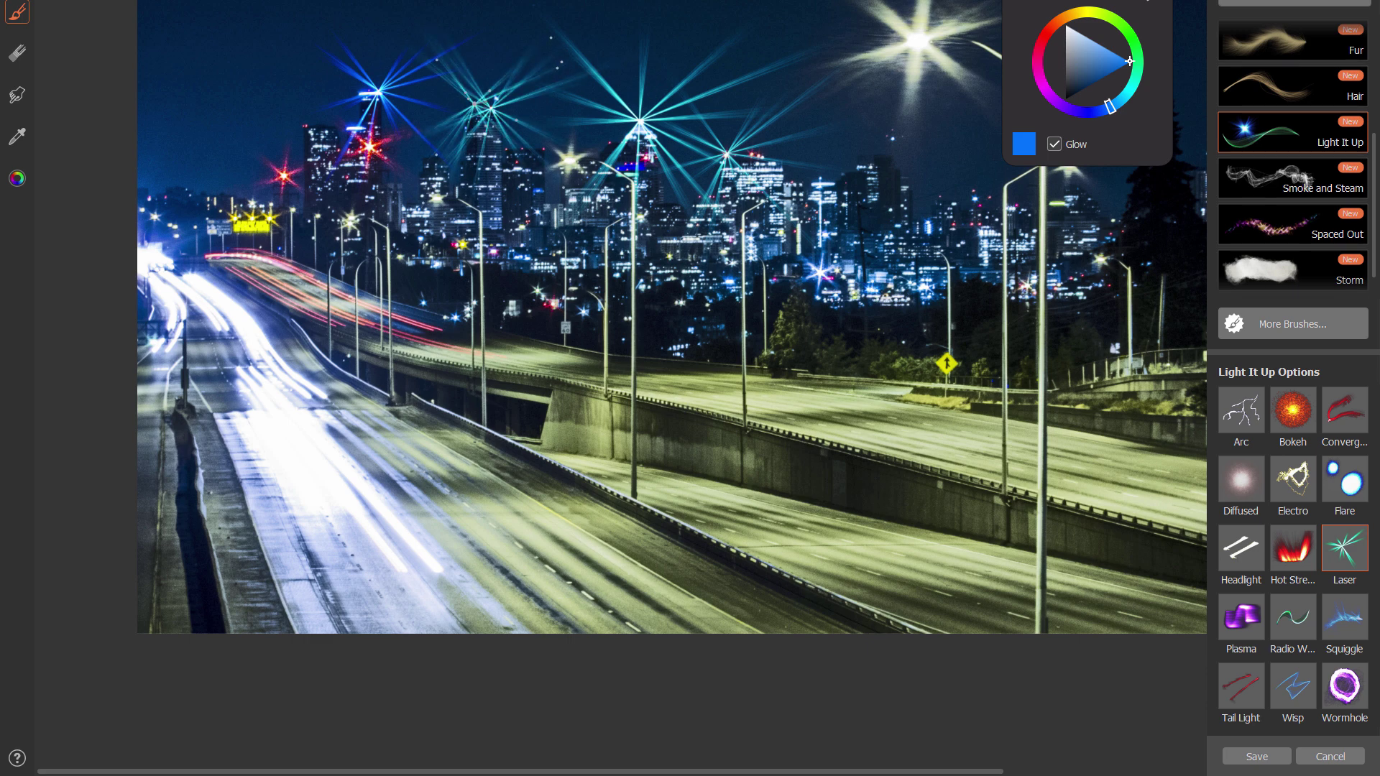
- Paint a magenta Plasma arc over the skyline and a zigzag over the road
left_click(1249, 620)
left_click(1040, 81)
mouse_move(956, 154)
left_mouse_down()
mouse_move(858, 143)
mouse_move(783, 223)
mouse_move(701, 352)
mouse_move(564, 133)
mouse_move(499, 392)
mouse_move(237, 410)
mouse_move(203, 530)
left_mouse_up()
mouse_move(1006, 291)
left_mouse_down()
mouse_move(819, 352)
mouse_move(762, 413)
left_mouse_up()
- Stamp magenta Plasma dabs and dashes across the lower road
mouse_move(812, 464)
left_mouse_down()
mouse_move(711, 492)
mouse_move(824, 491)
left_mouse_up()
left_click(845, 488)
left_click(915, 490)
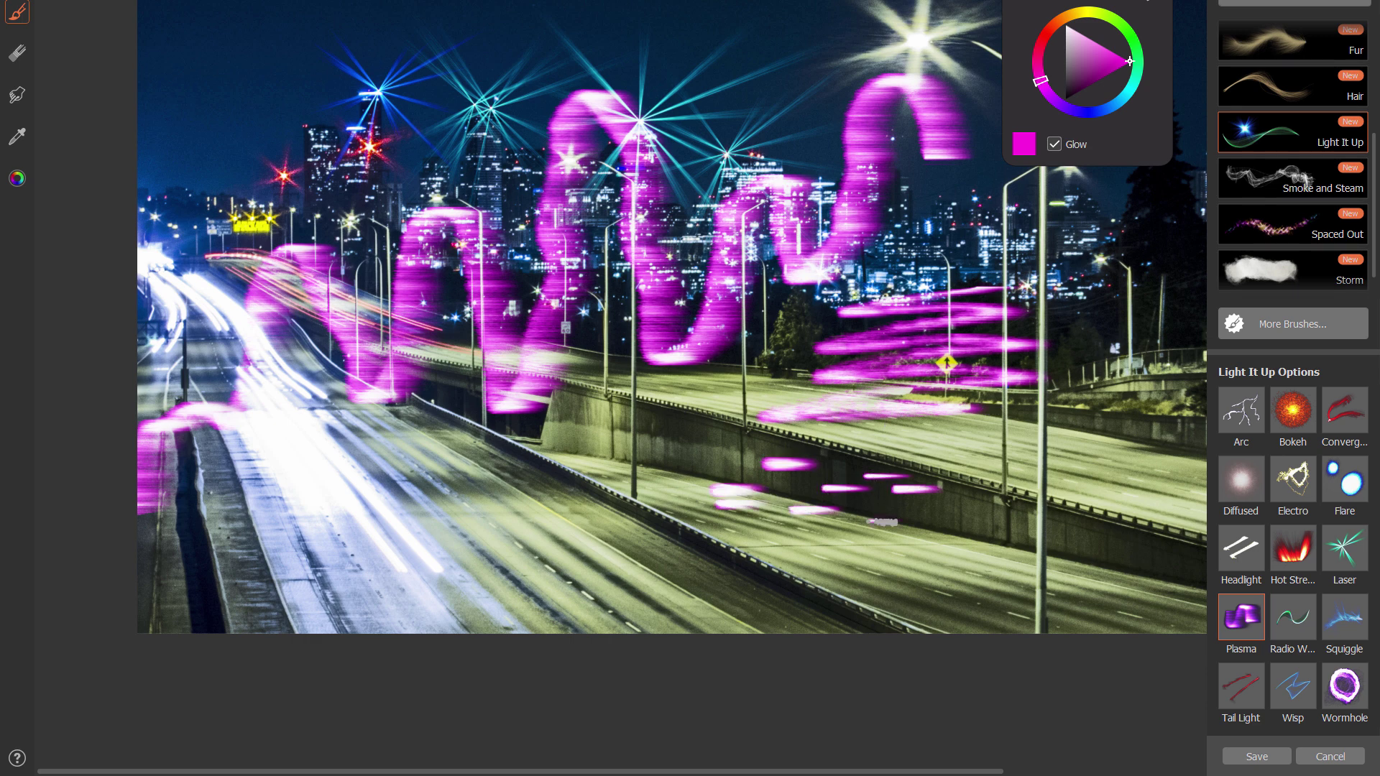
left_click(819, 543)
left_click(731, 561)
left_click(652, 459)
left_click(608, 485)
left_click(573, 548)
left_click(622, 565)
mouse_move(514, 551)
left_mouse_down()
mouse_move(472, 526)
mouse_move(463, 481)
mouse_move(418, 517)
mouse_move(396, 573)
left_mouse_up()
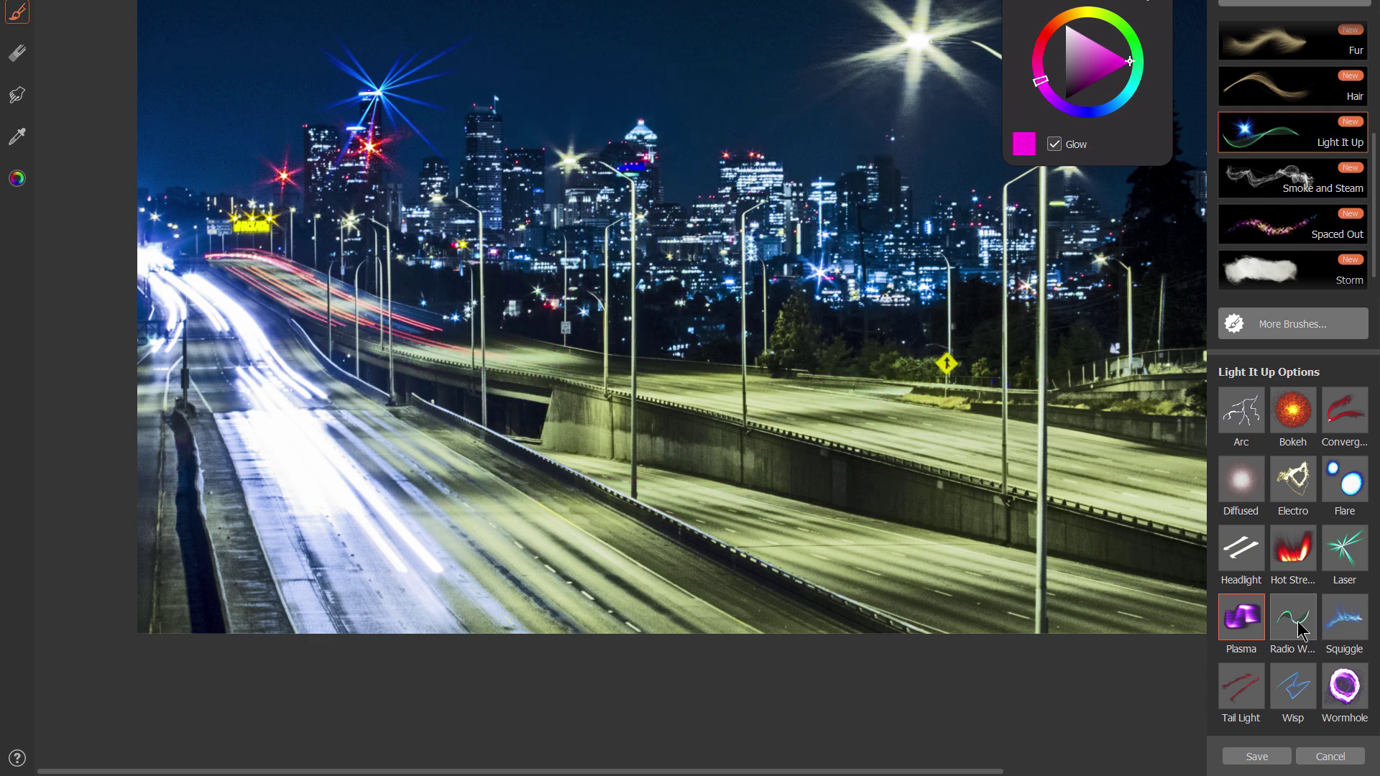
- Paint a green Radio Wave across the sky, then a magenta wave below it
left_click(1293, 619)
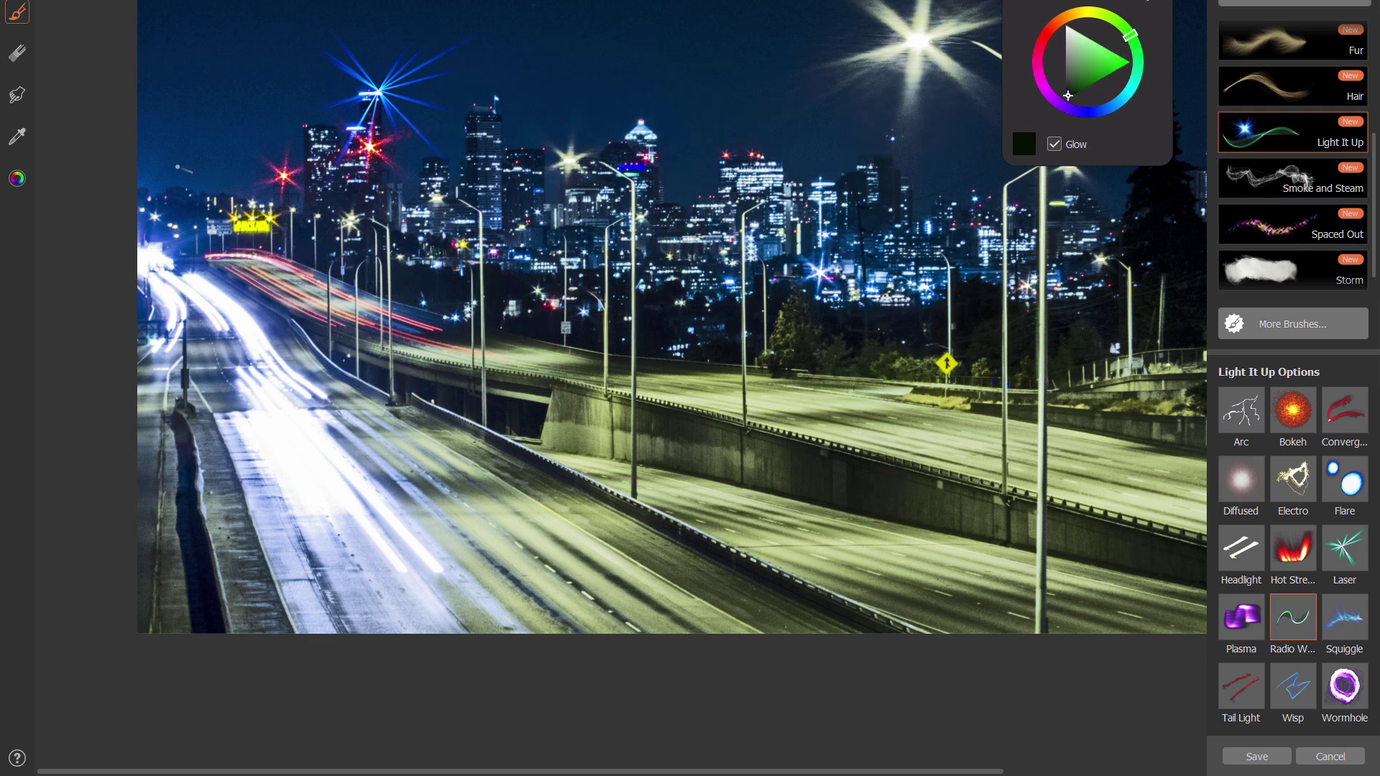
mouse_move(117, 171)
left_mouse_down()
mouse_move(302, 134)
mouse_move(437, 202)
mouse_move(602, 18)
mouse_move(728, 143)
mouse_move(899, 185)
mouse_move(998, 32)
mouse_move(1155, 178)
mouse_move(1282, 168)
left_mouse_up()
left_click(1044, 88)
mouse_move(110, 263)
left_mouse_down()
mouse_move(281, 74)
mouse_move(444, 263)
mouse_move(606, 191)
mouse_move(732, 27)
mouse_move(856, 195)
mouse_move(950, 267)
mouse_move(1013, 81)
mouse_move(1224, 189)
mouse_move(1333, 216)
left_mouse_up()
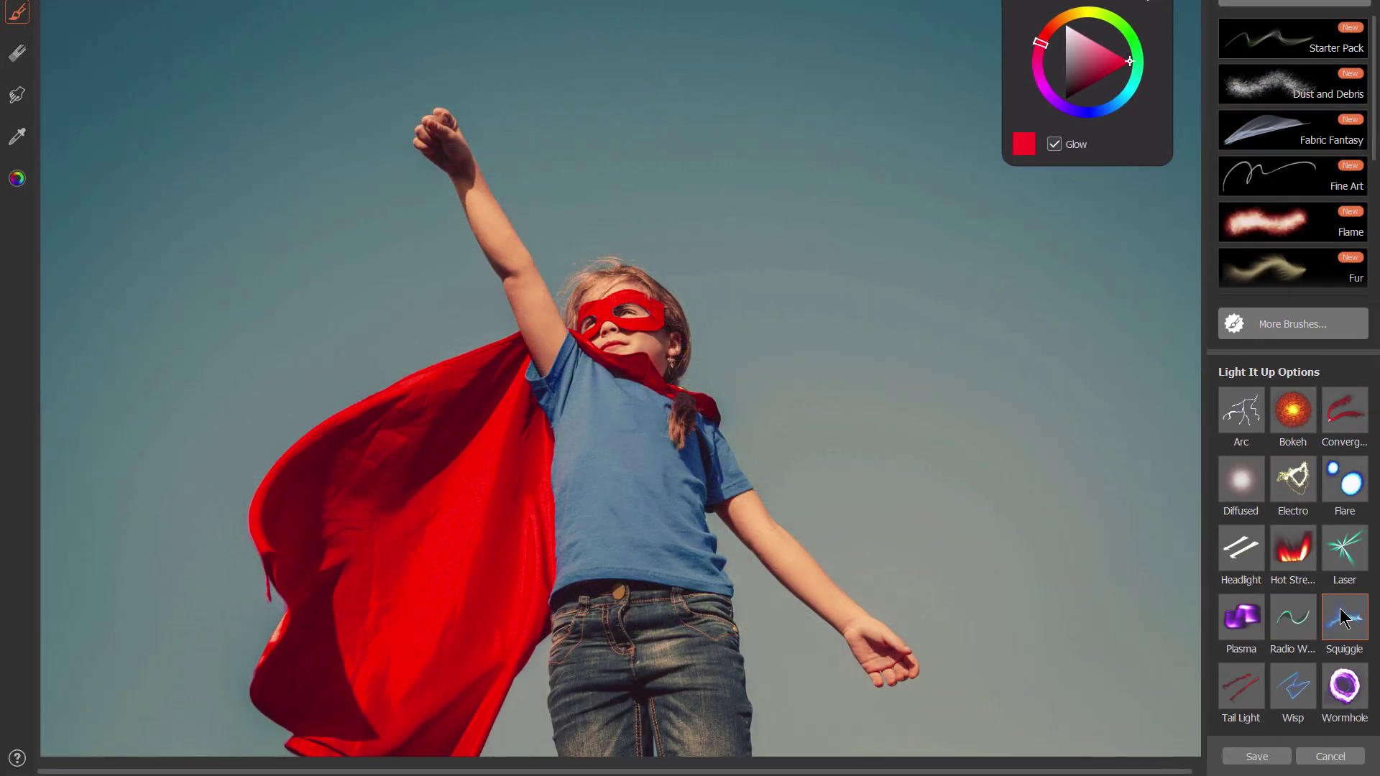
- Switch the brush colour to green and paint three Squiggle streams rising from the girl's fist
left_click(1128, 31)
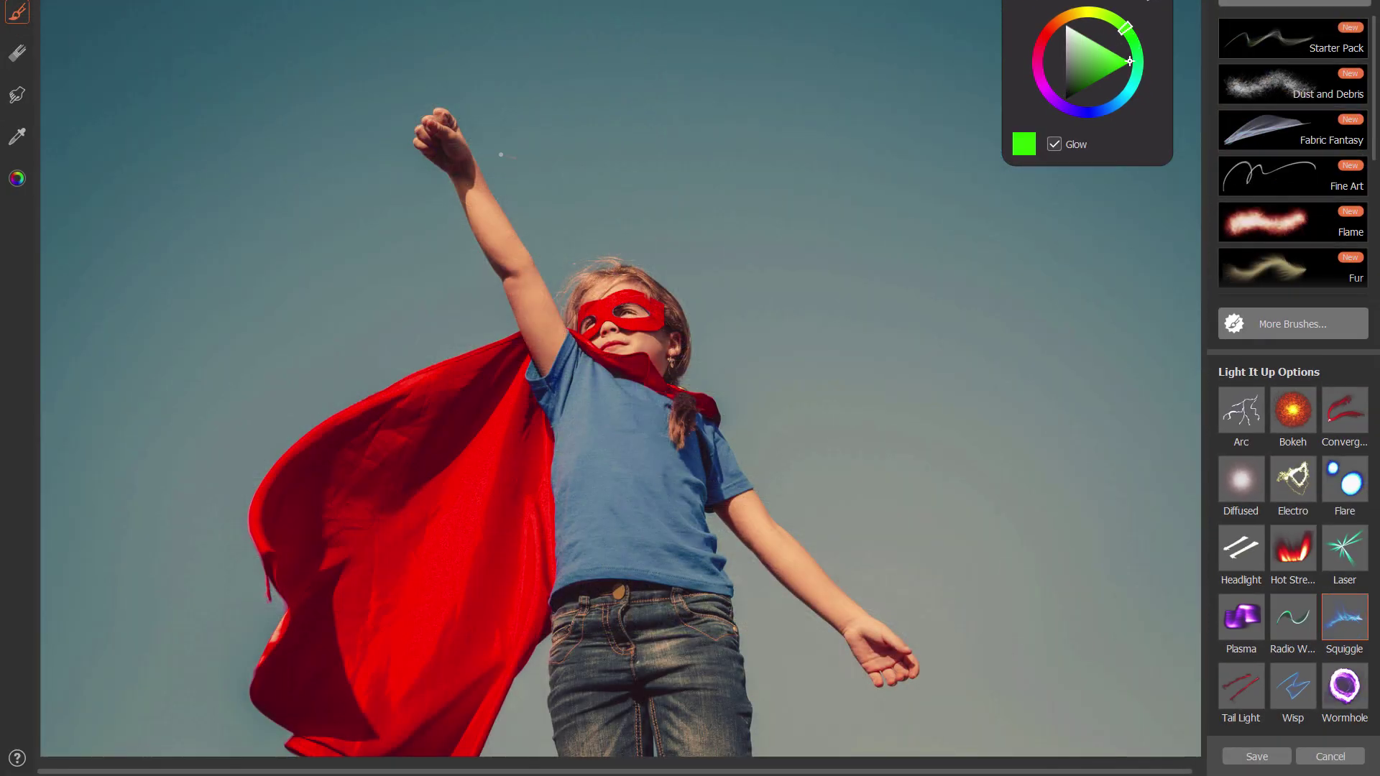
mouse_move(445, 140)
left_mouse_down()
mouse_move(356, 64)
mouse_move(234, 108)
mouse_move(115, 2)
left_mouse_up()
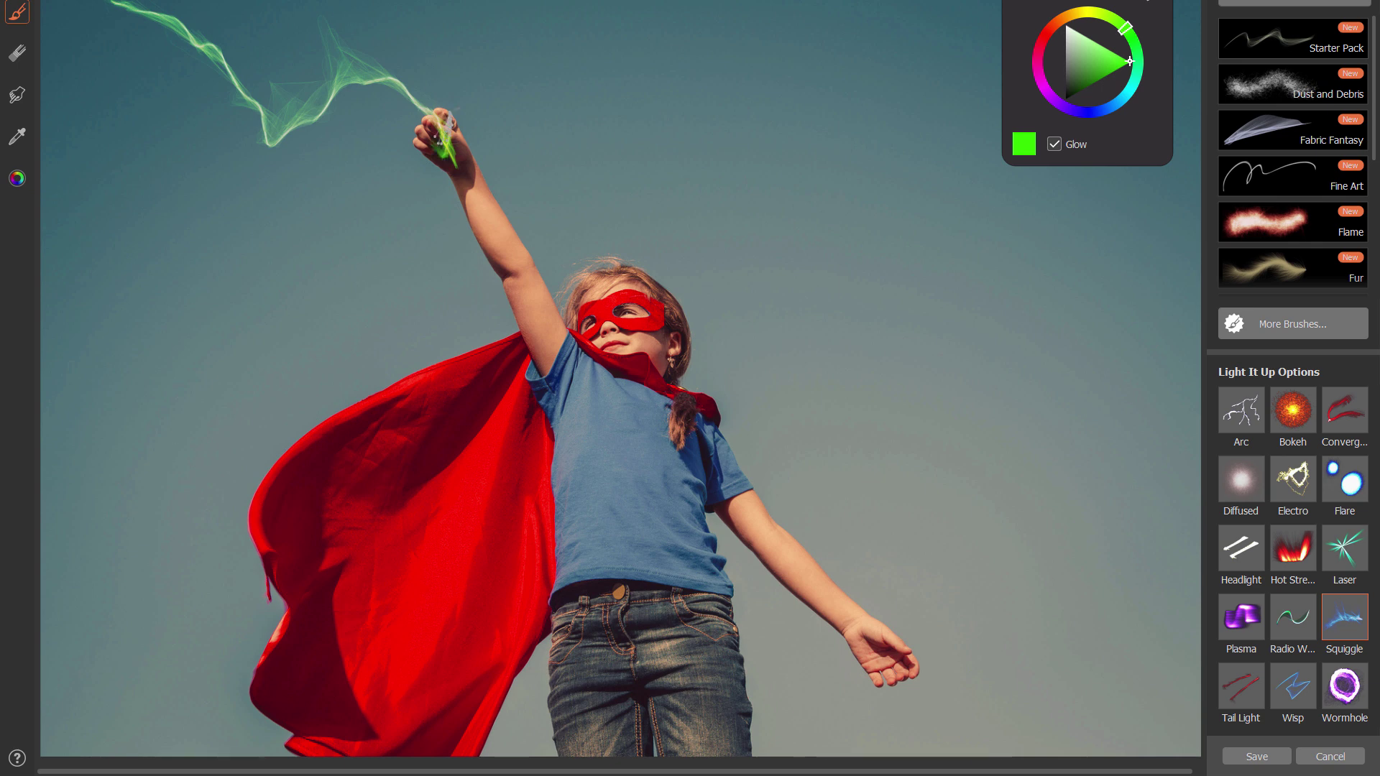
mouse_move(445, 137)
left_mouse_down()
mouse_move(512, 4)
mouse_move(532, 0)
mouse_move(596, 90)
mouse_move(686, 3)
mouse_move(589, 169)
mouse_move(838, 68)
mouse_move(424, 165)
mouse_move(184, 273)
mouse_move(42, 273)
left_mouse_up()
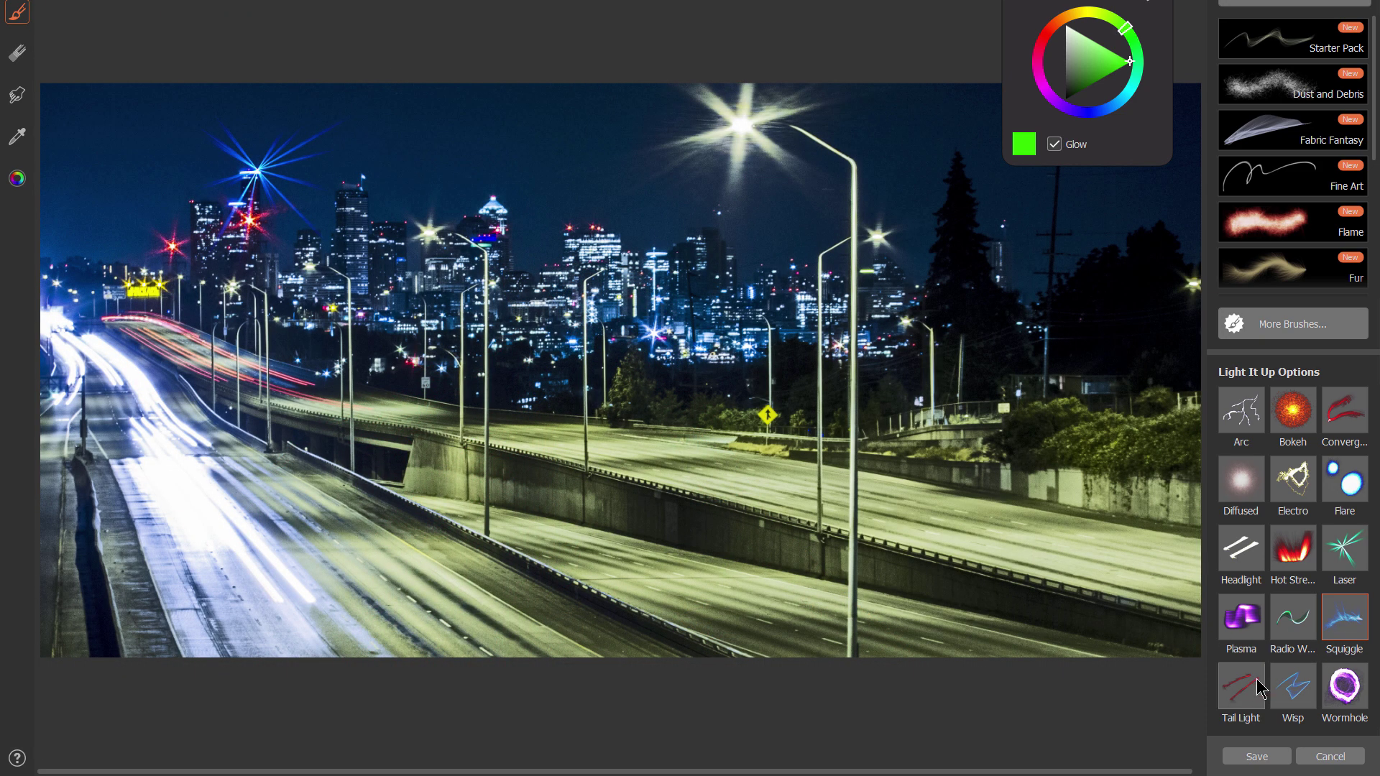
- Select Tail Light in vivid red and paint a streak along the elevated highway lanes
left_click(1247, 677)
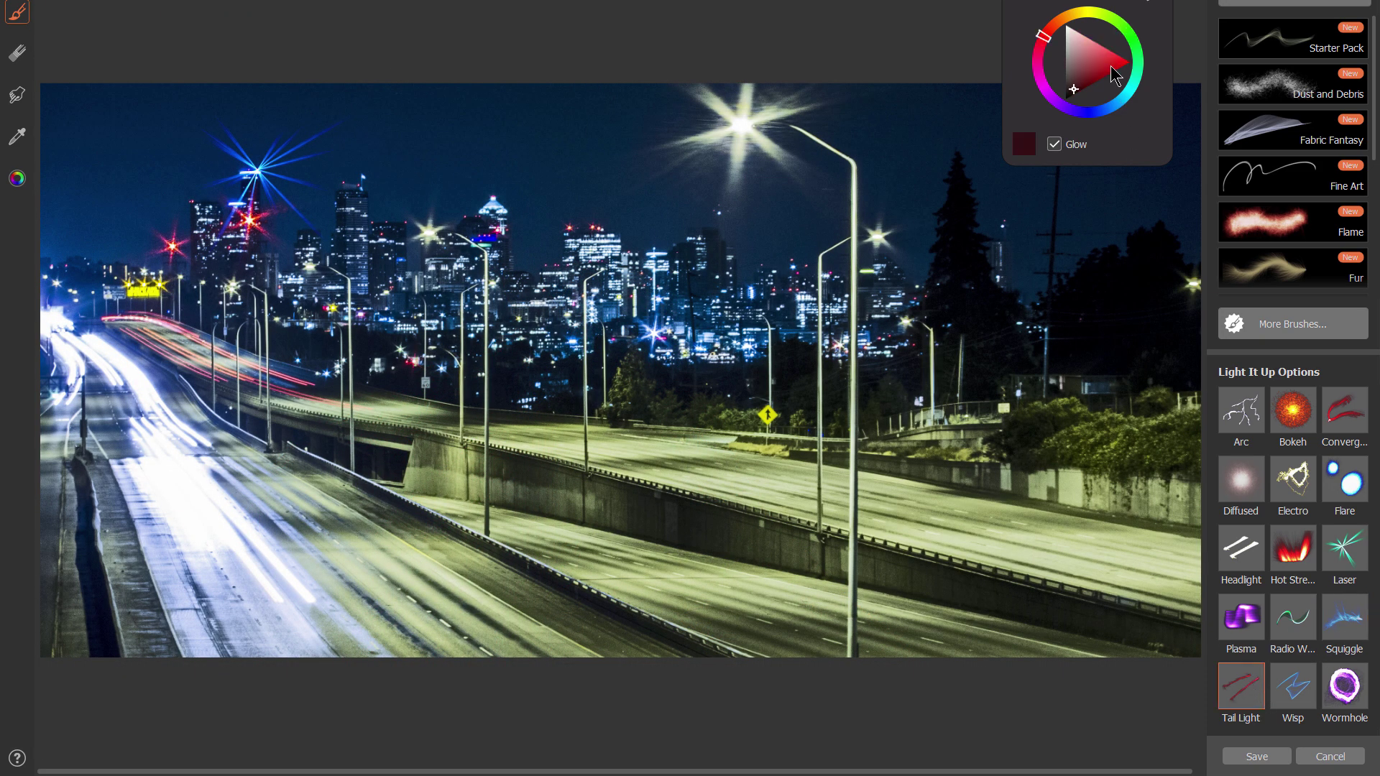
left_click_drag(1114, 74, 1130, 61)
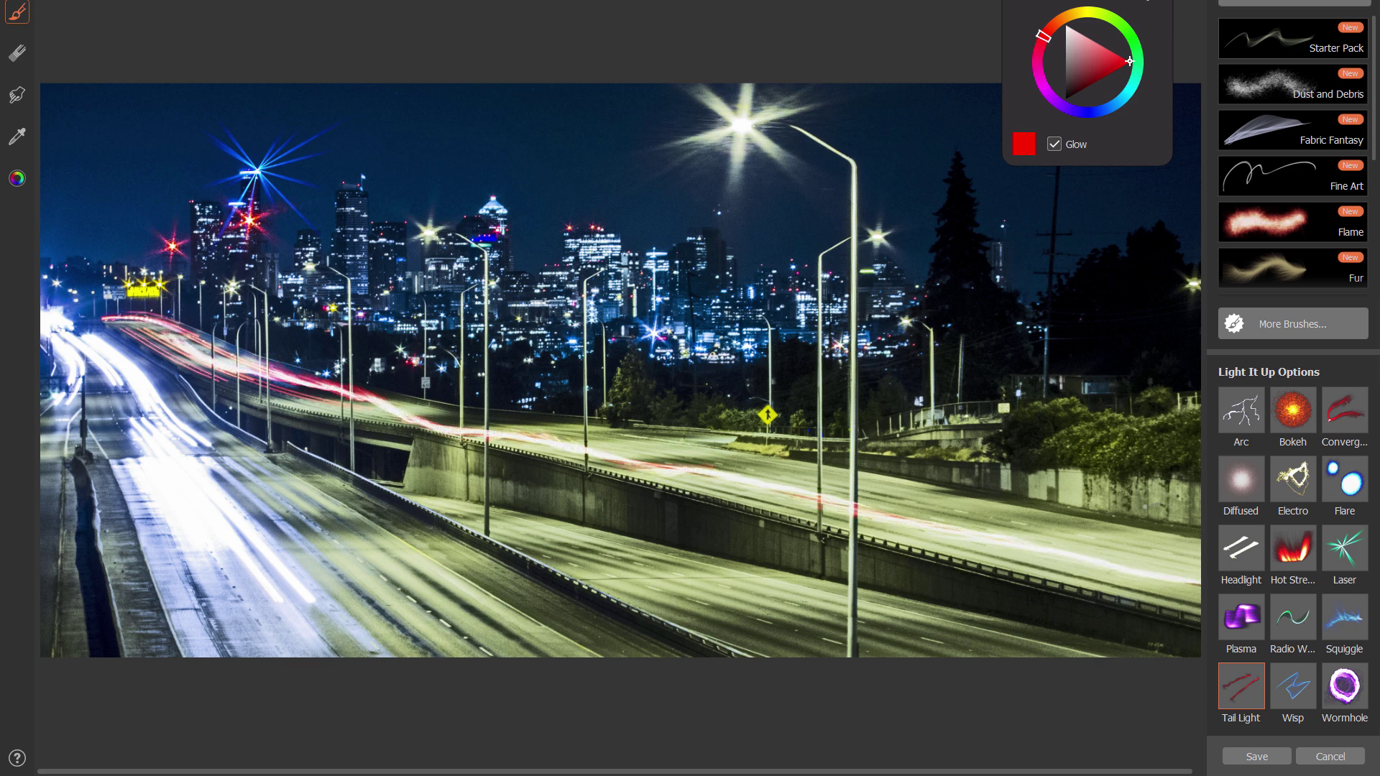
mouse_move(167, 332)
left_mouse_down()
mouse_move(331, 389)
mouse_move(624, 454)
mouse_move(891, 488)
mouse_move(1170, 553)
left_mouse_up()
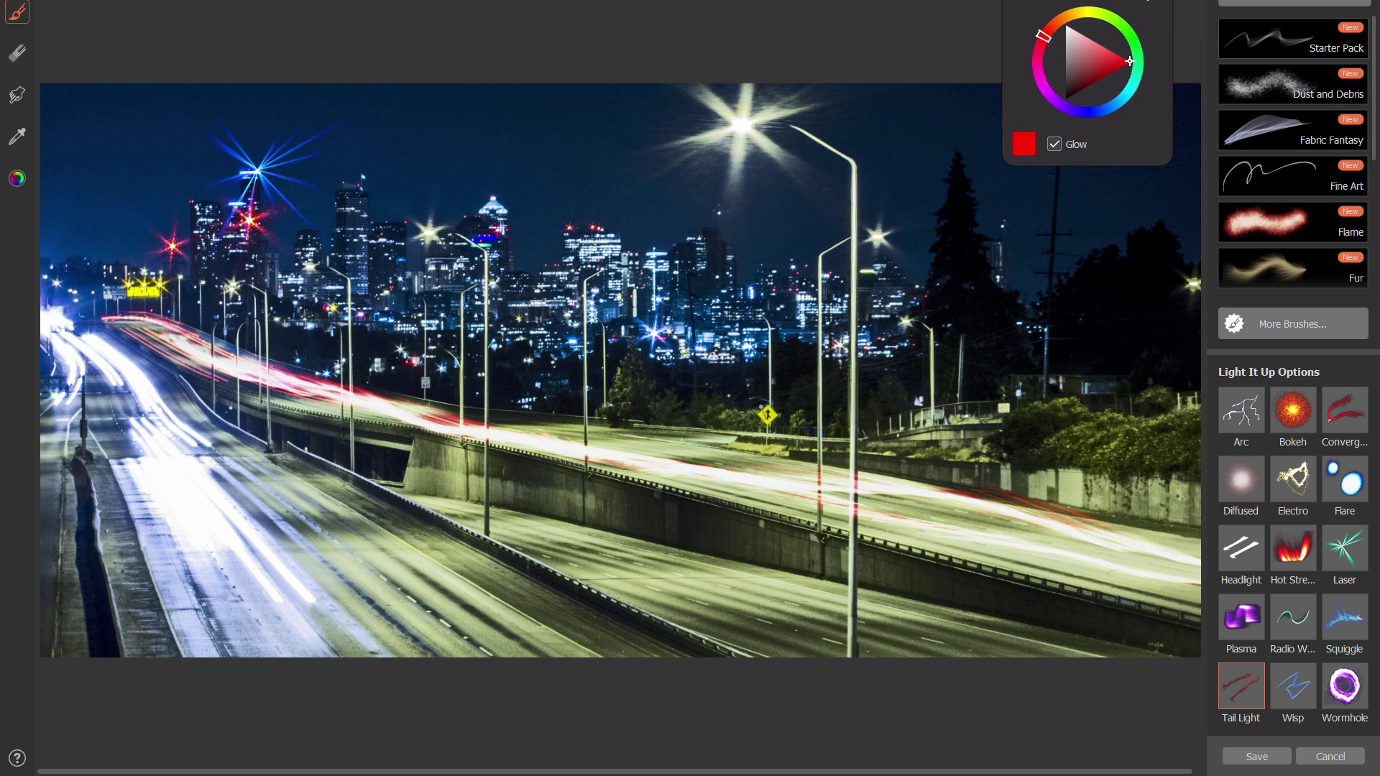
- Switch to deep red and paint four wavy Tail Light ribbons across the sky above the skyline
left_click(1098, 80)
mouse_move(768, 197)
left_mouse_down()
mouse_move(712, 206)
mouse_move(624, 159)
mouse_move(478, 215)
mouse_move(403, 203)
mouse_move(350, 238)
left_mouse_up()
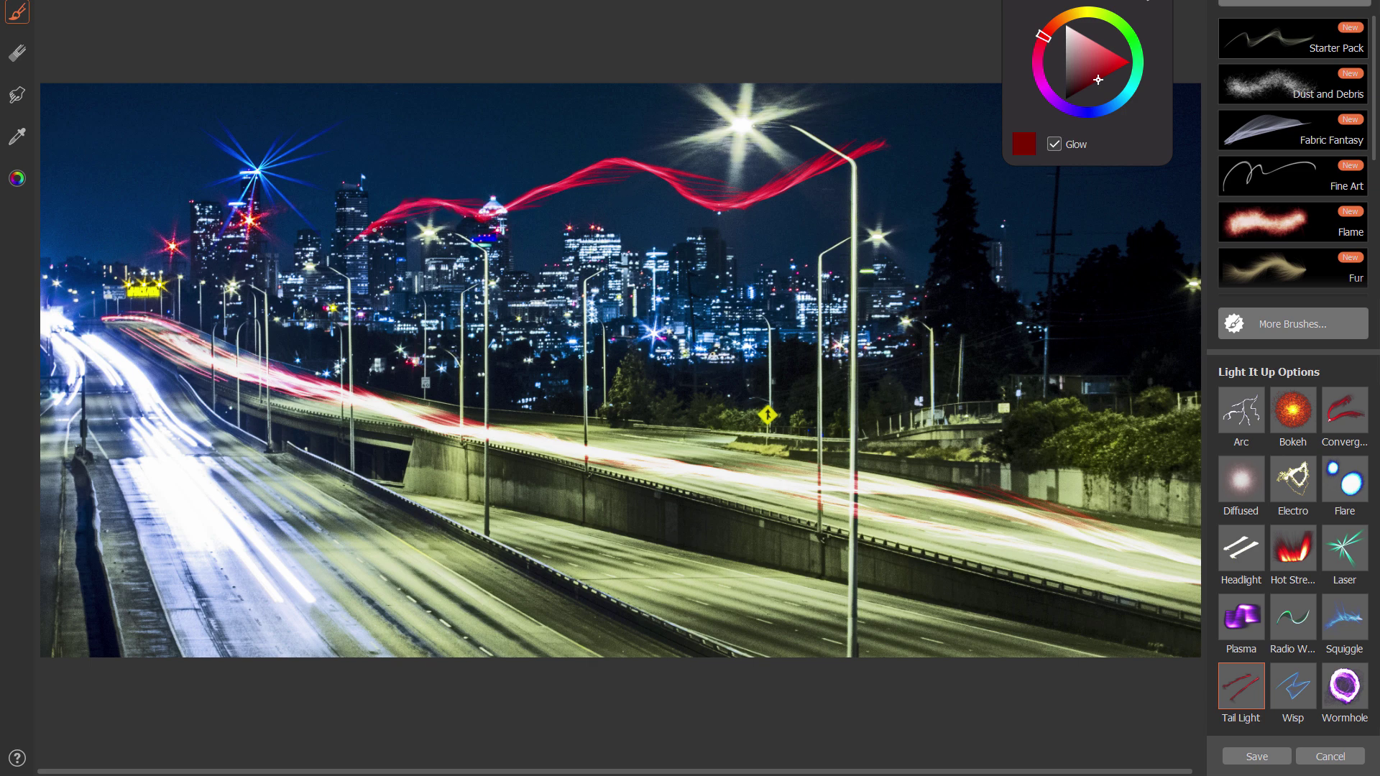
mouse_move(643, 172)
left_mouse_down()
mouse_move(701, 192)
mouse_move(763, 195)
left_mouse_up()
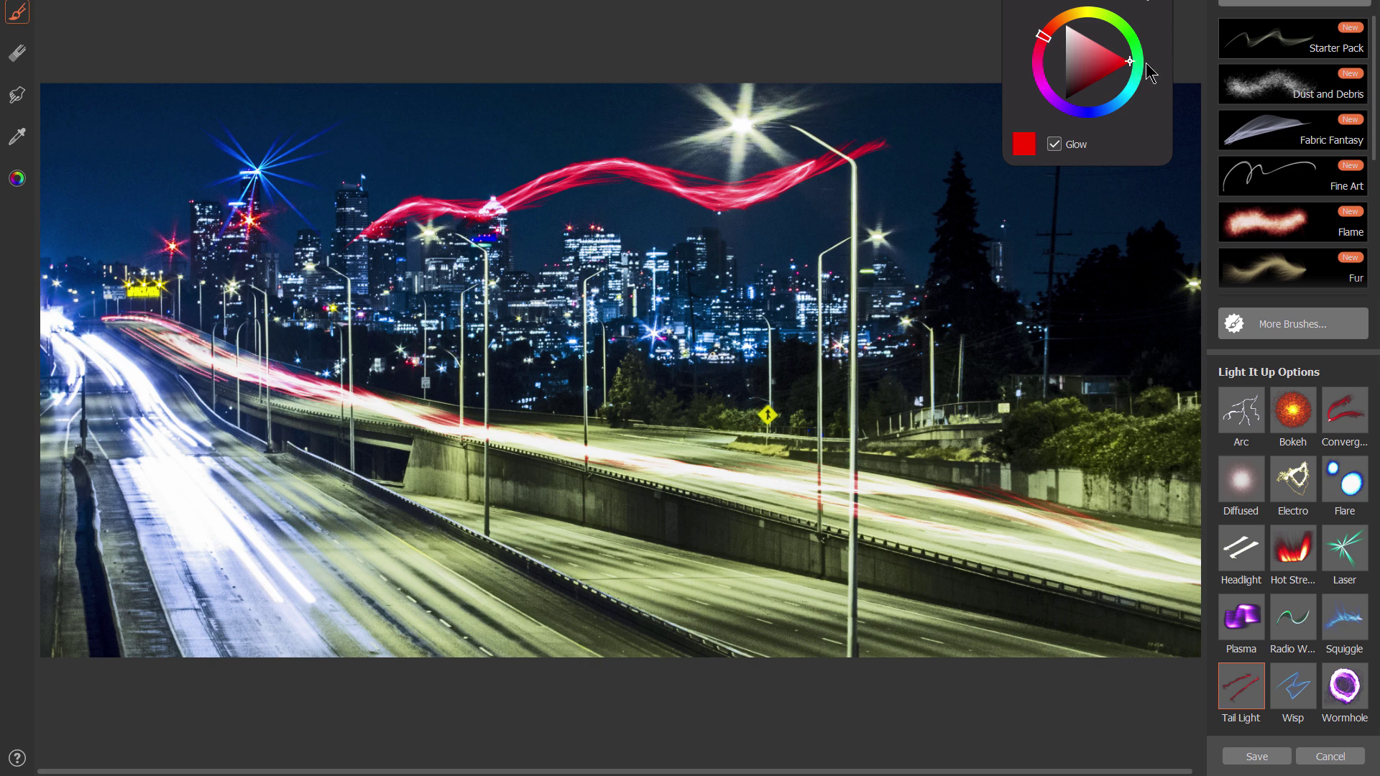
left_click_drag(937, 120, 595, 129)
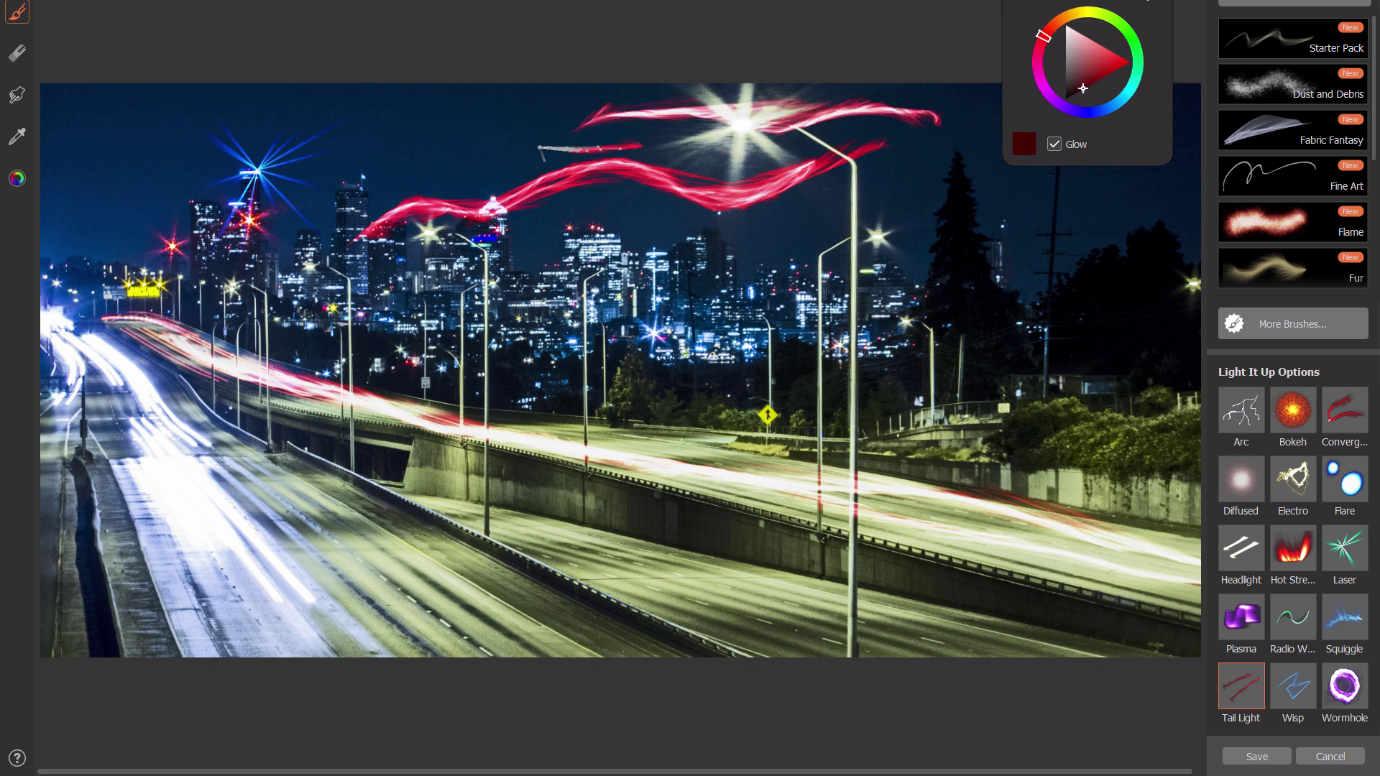
mouse_move(541, 150)
left_mouse_down()
mouse_move(454, 133)
mouse_move(300, 188)
mouse_move(405, 167)
mouse_move(507, 179)
mouse_move(577, 140)
mouse_move(770, 129)
mouse_move(680, 147)
mouse_move(546, 105)
mouse_move(276, 173)
left_mouse_up()
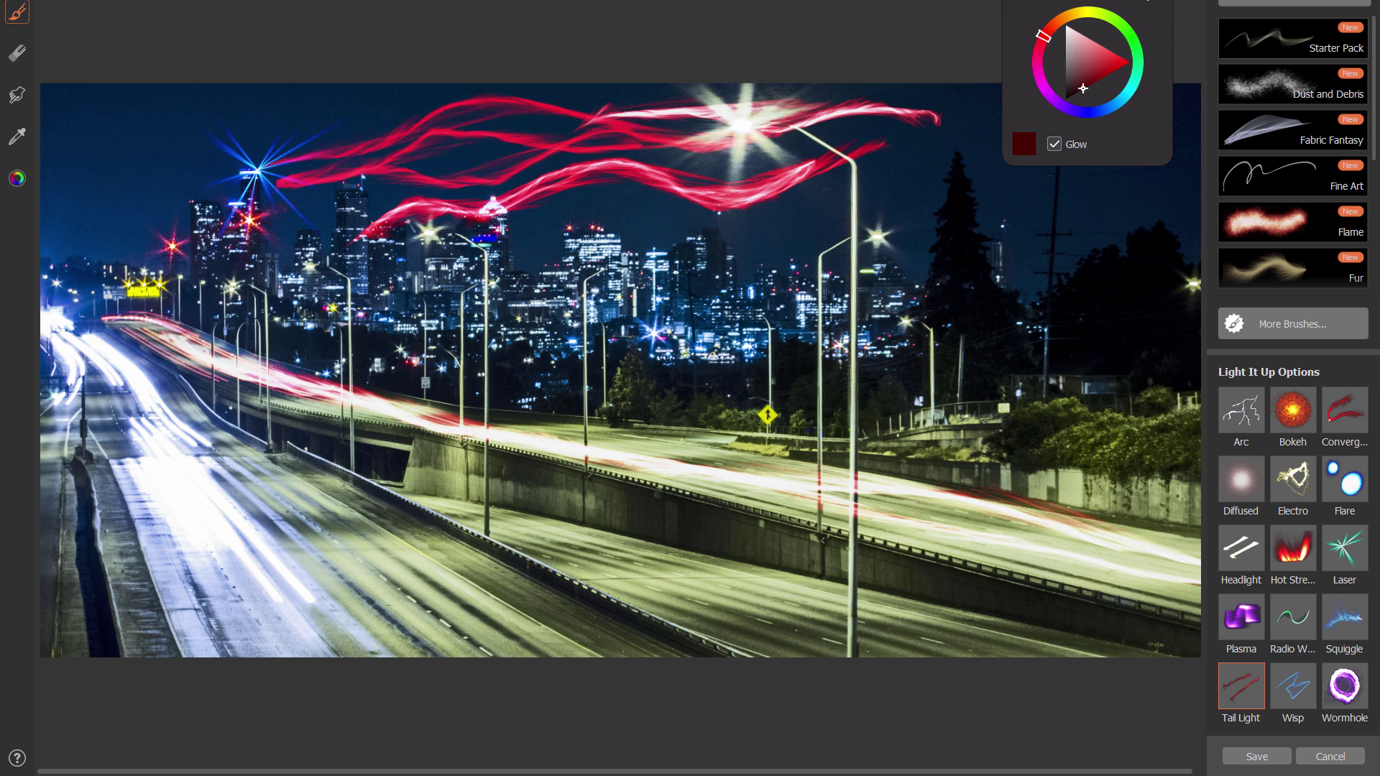
- Select Wisp in cyan and paint a teal ribbon across the right side of the sky
left_click(1288, 672)
left_click(1129, 93)
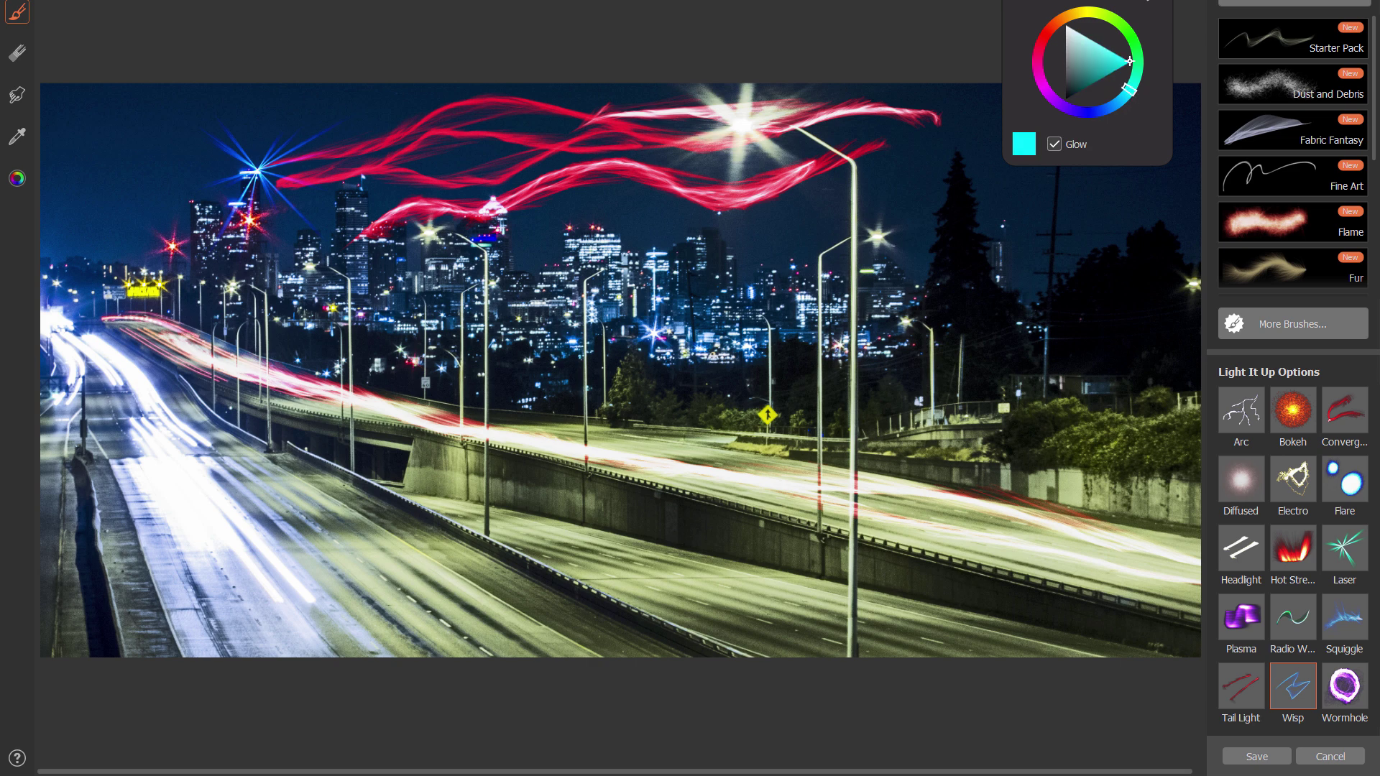
mouse_move(719, 296)
left_mouse_down()
mouse_move(1064, 188)
mouse_move(934, 284)
mouse_move(626, 338)
mouse_move(525, 323)
mouse_move(438, 546)
mouse_move(668, 578)
mouse_move(848, 352)
mouse_move(1096, 438)
mouse_move(1013, 118)
left_mouse_up()
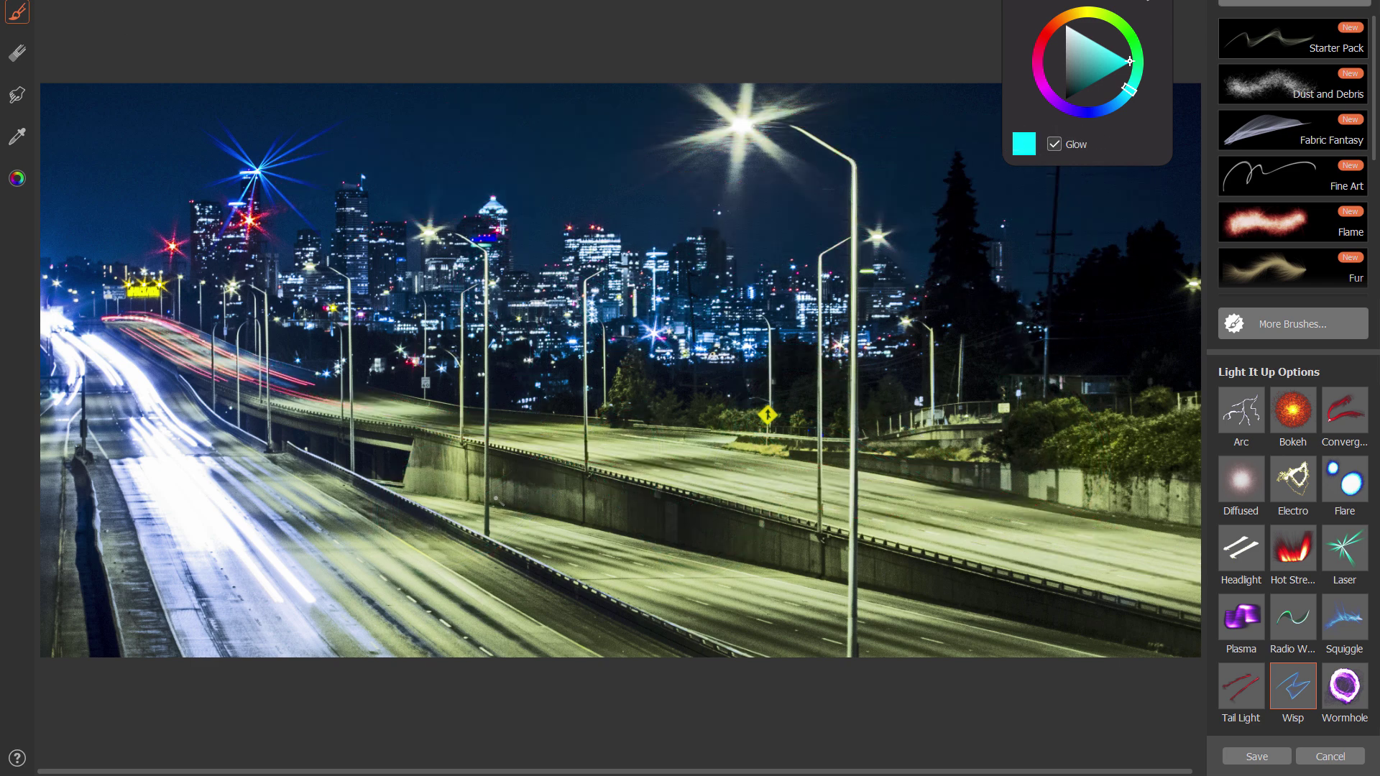
- Select Wormhole, undo the blue starburst, place a purple glow in the sky, and enlarge the brush
left_click(1345, 687)
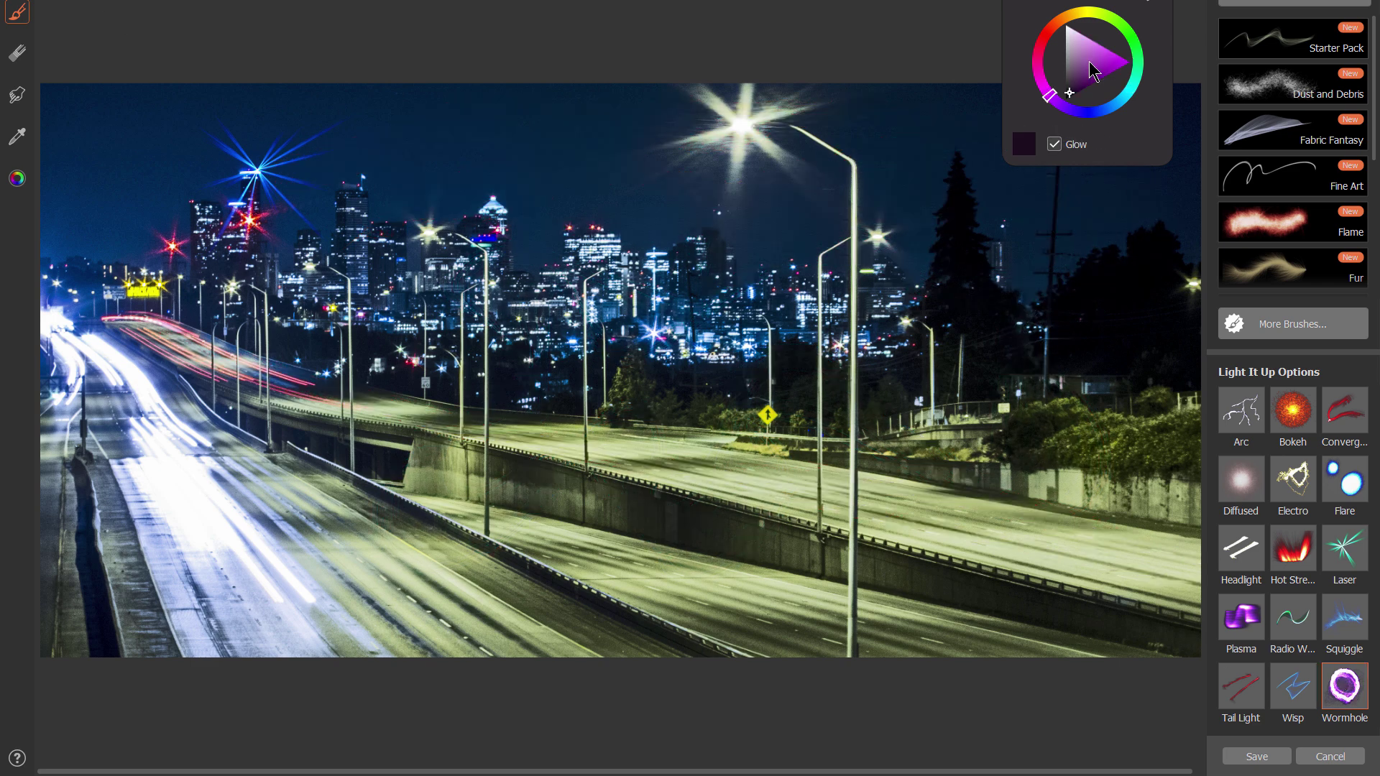
key("ctrl+z")
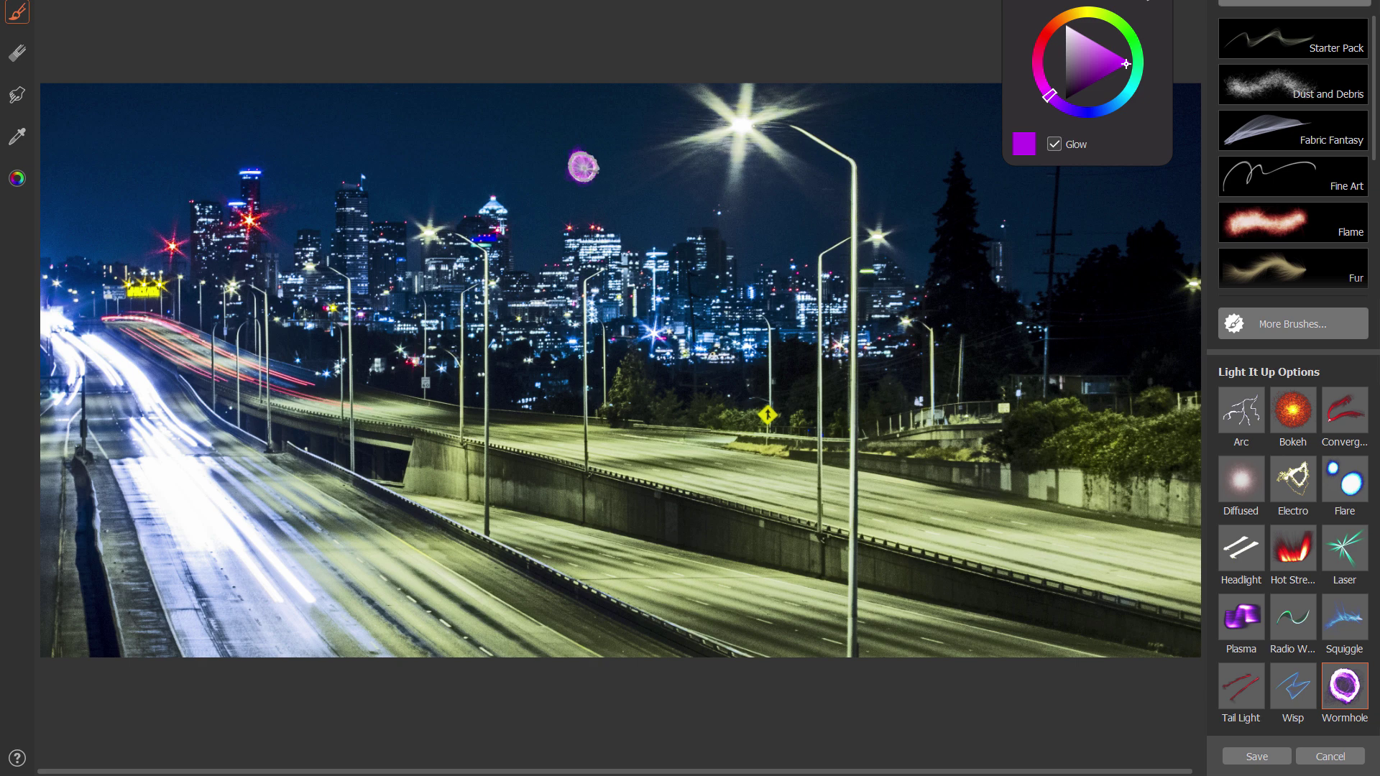
left_click(633, 137)
left_click_drag(554, 208, 609, 289)
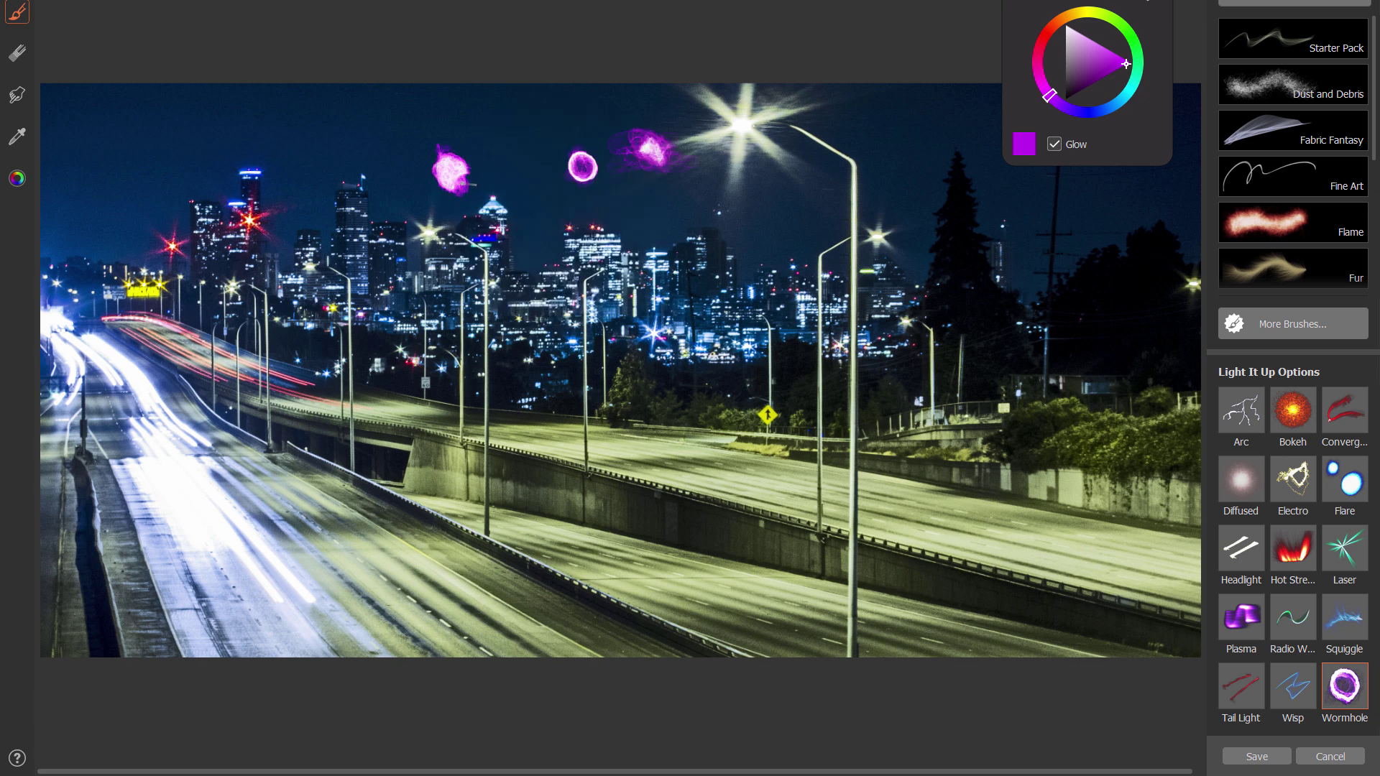
left_click_drag(579, 222, 786, 453)
- Scatter purple Wormhole rings and blobs across the sky, with winding swirls over the left skyline and overpass
left_click(804, 274)
left_click(895, 155)
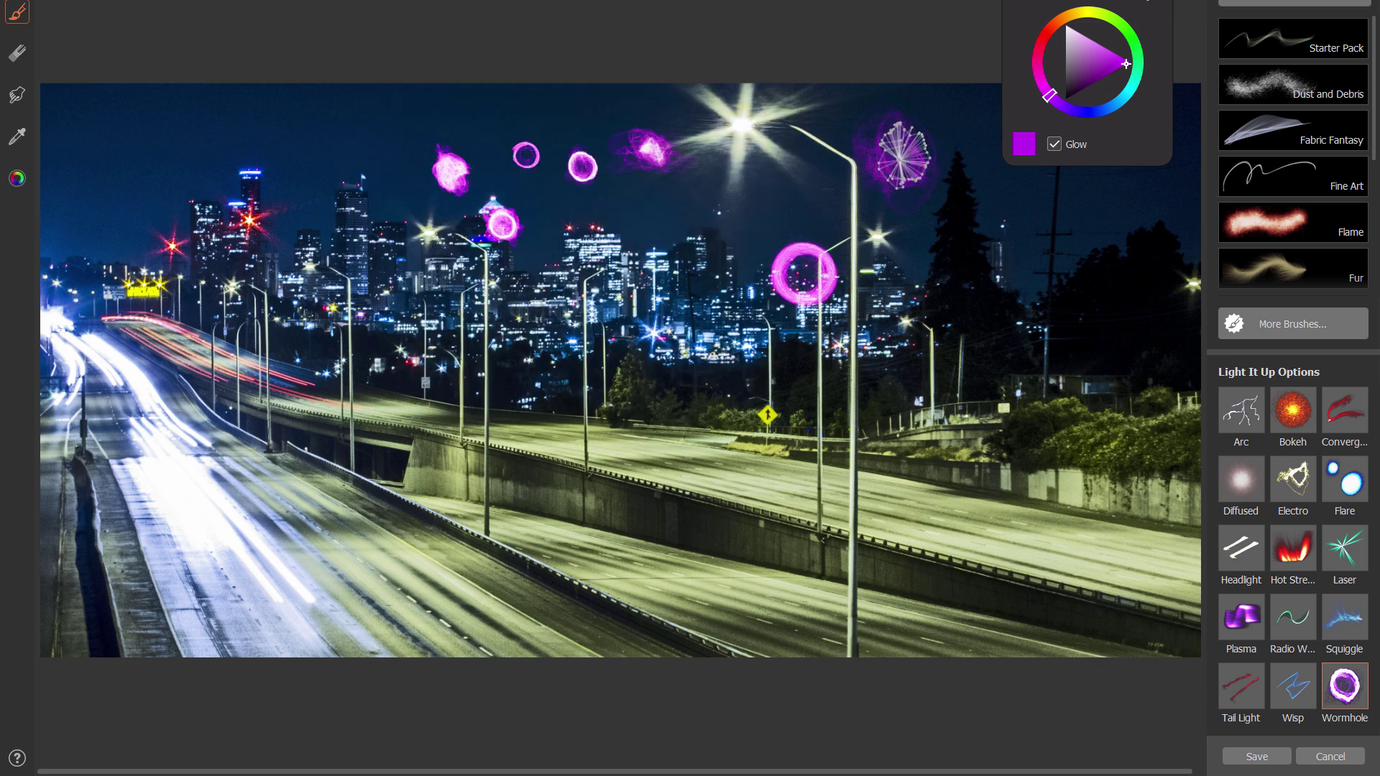
left_click(943, 190)
left_click(696, 190)
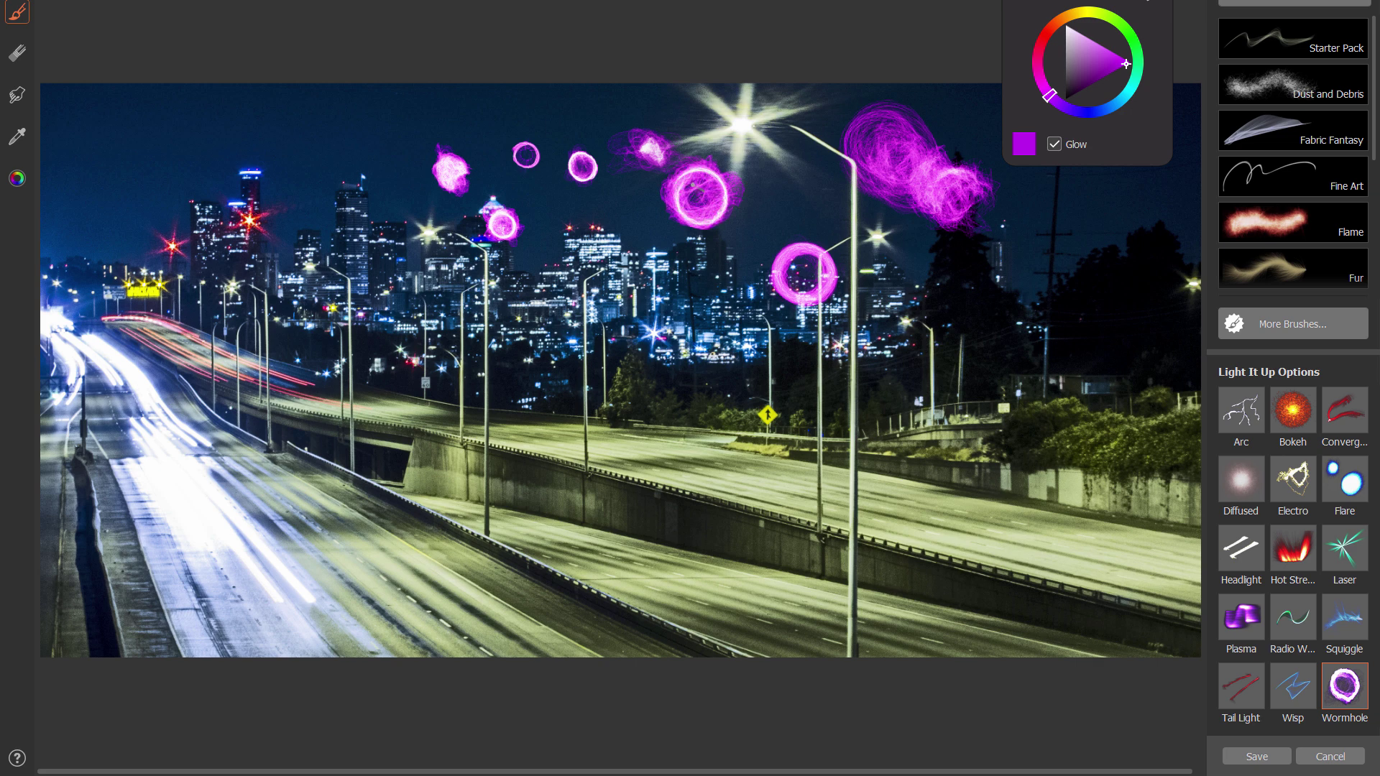
left_click(368, 145)
left_click(240, 150)
mouse_move(189, 237)
left_mouse_down()
mouse_move(189, 286)
mouse_move(460, 324)
mouse_move(396, 438)
mouse_move(550, 480)
left_mouse_up()
left_click(728, 385)
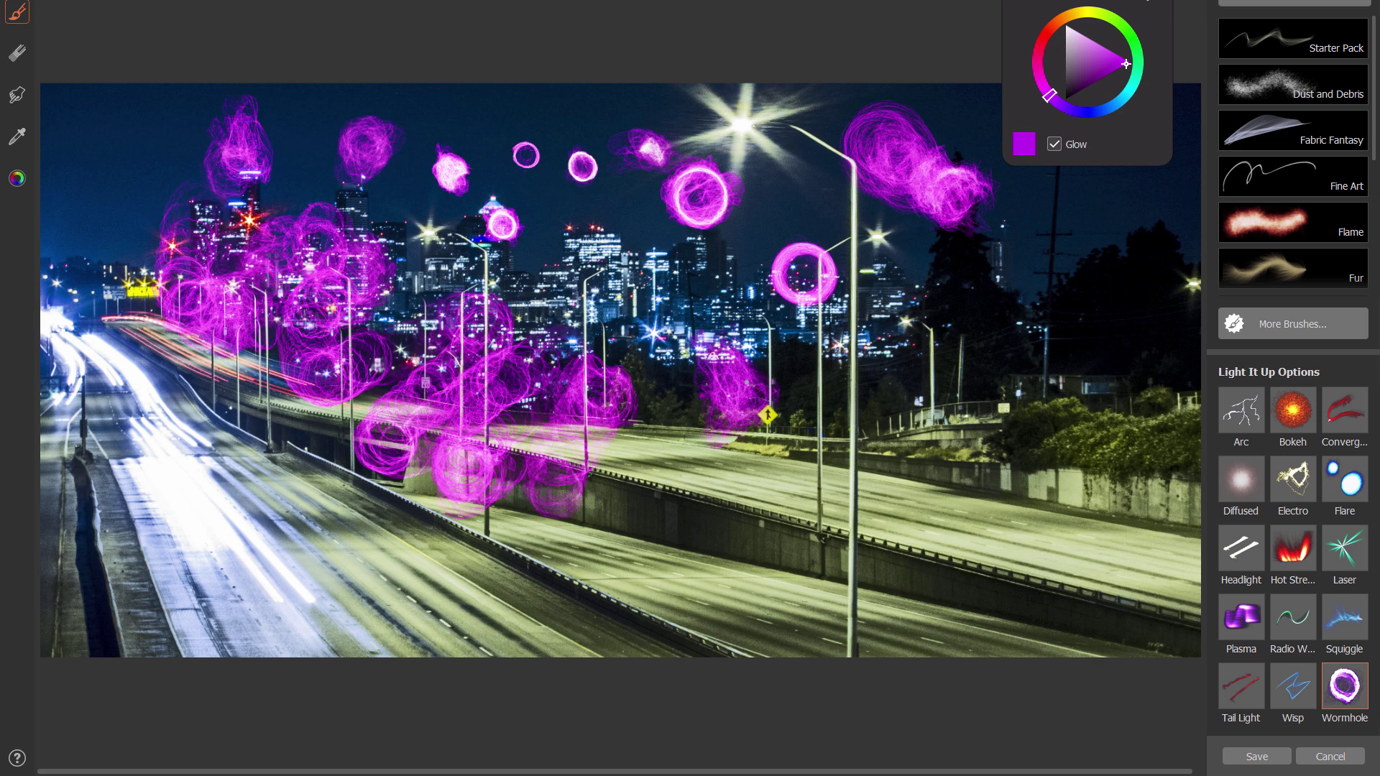